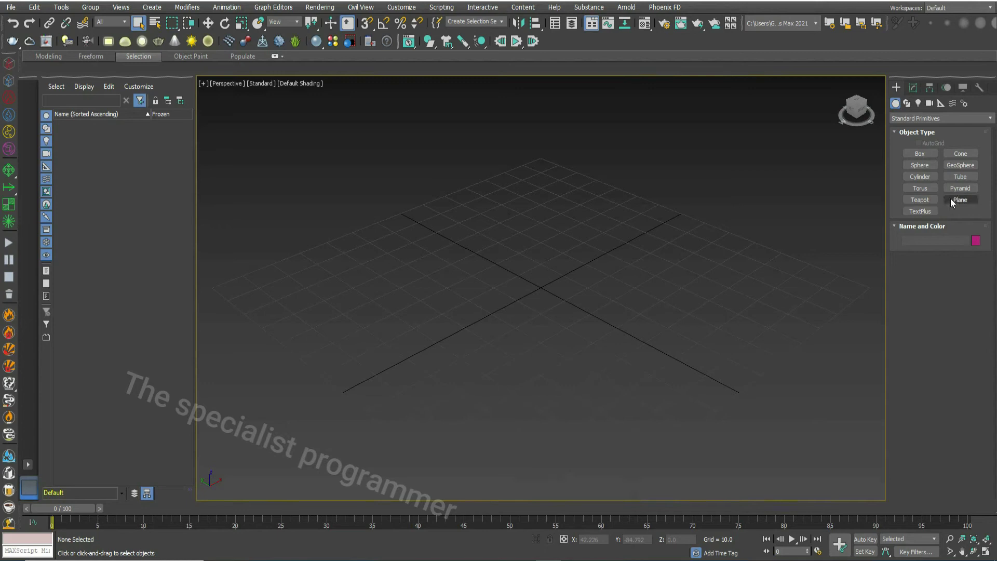
Create a plane in the viewport and colour it blue-violet.
drag(705, 225, 256, 300)
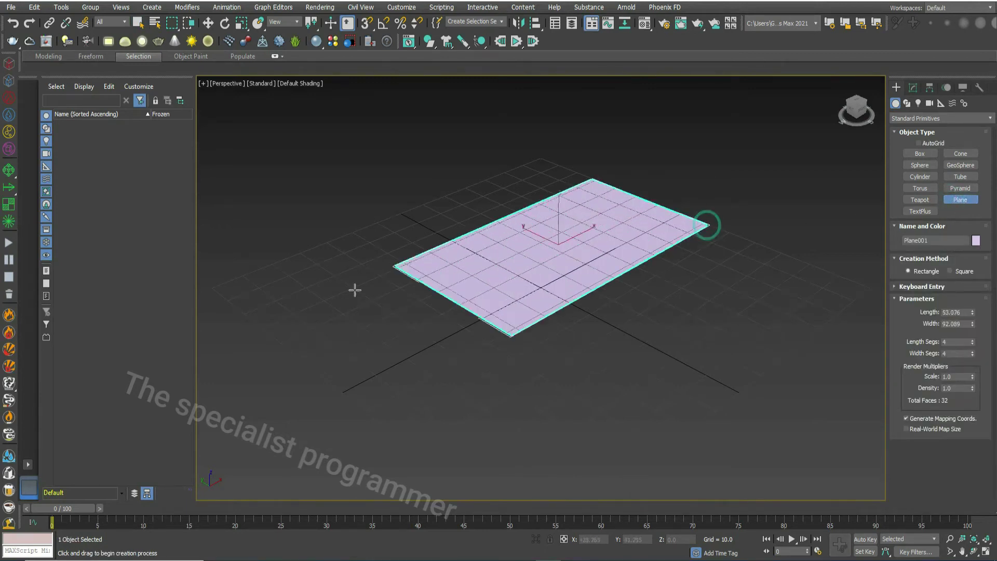
click(975, 240)
click(540, 262)
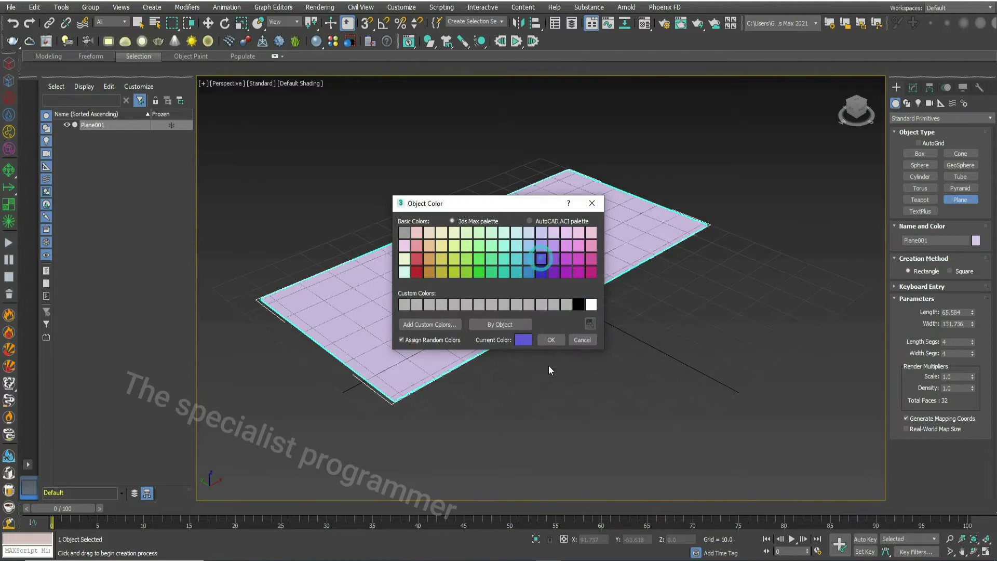
click(551, 339)
Set the plane width to 135.688 with 1 length and 1 width segment.
mouse_move(972, 324)
mouse_down()
mouse_move(964, 322)
mouse_move(970, 265)
mouse_up()
double_click(947, 342)
double_click(949, 353)
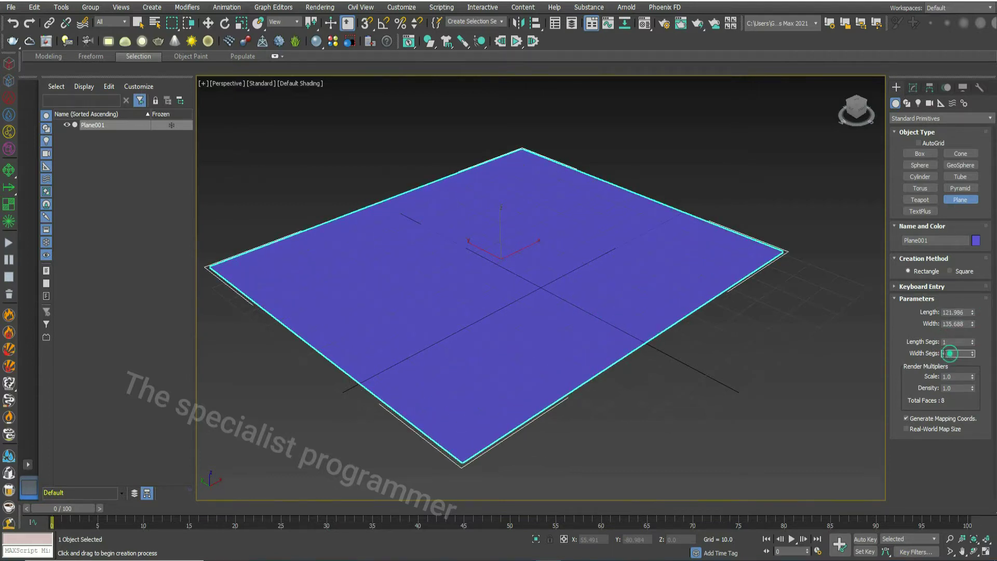
text(1)
click(299, 83)
Show edged faces and convert the plane to an Editable Poly.
click(328, 207)
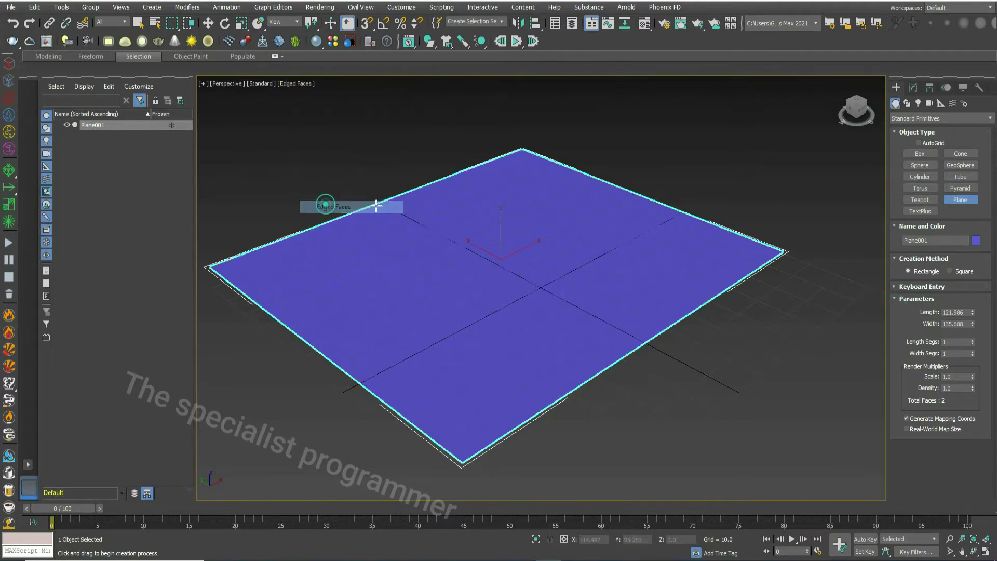
right_click(673, 248)
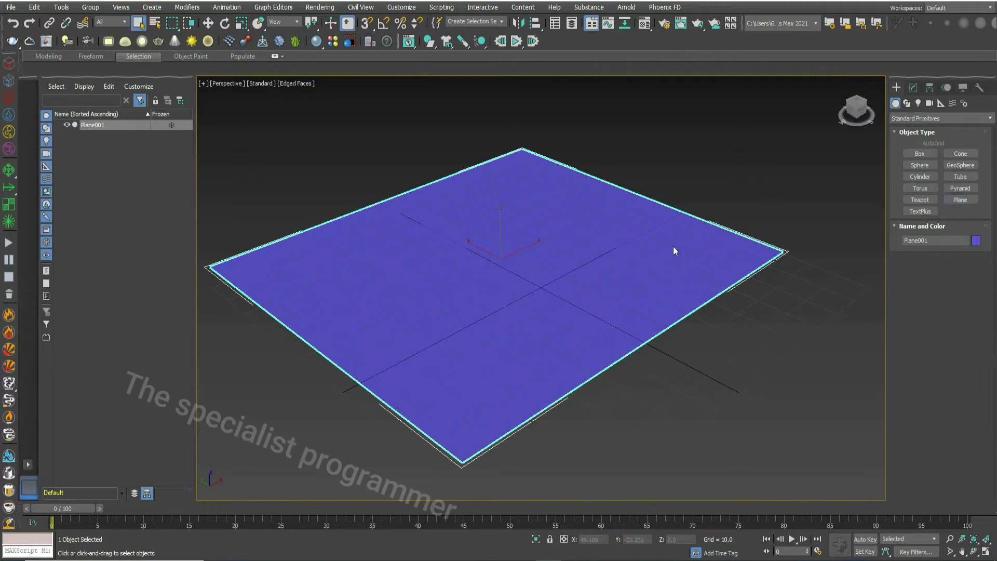
right_click(673, 246)
click(795, 365)
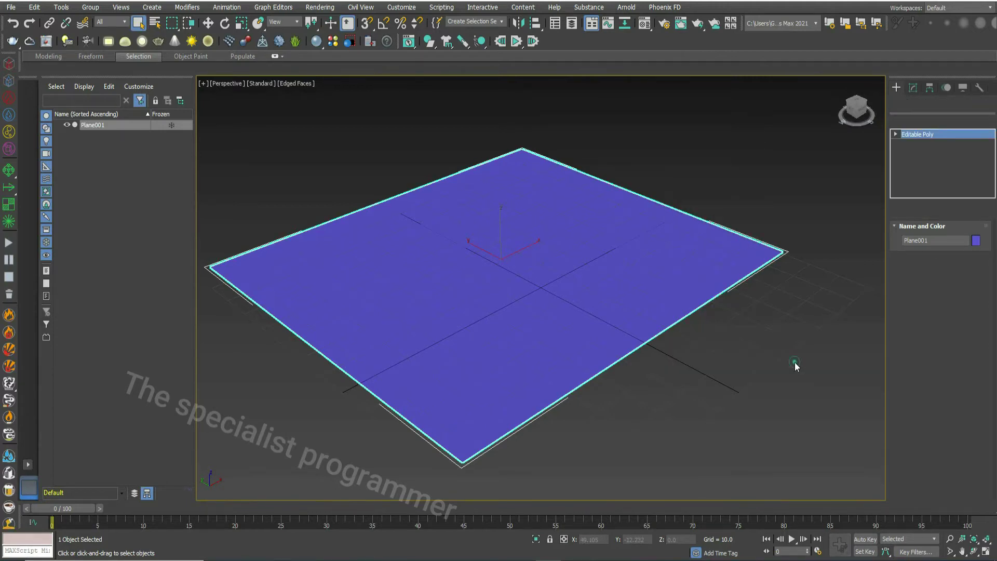
Switch to Edge level and bring the Edit Geometry slice controls into view.
click(895, 134)
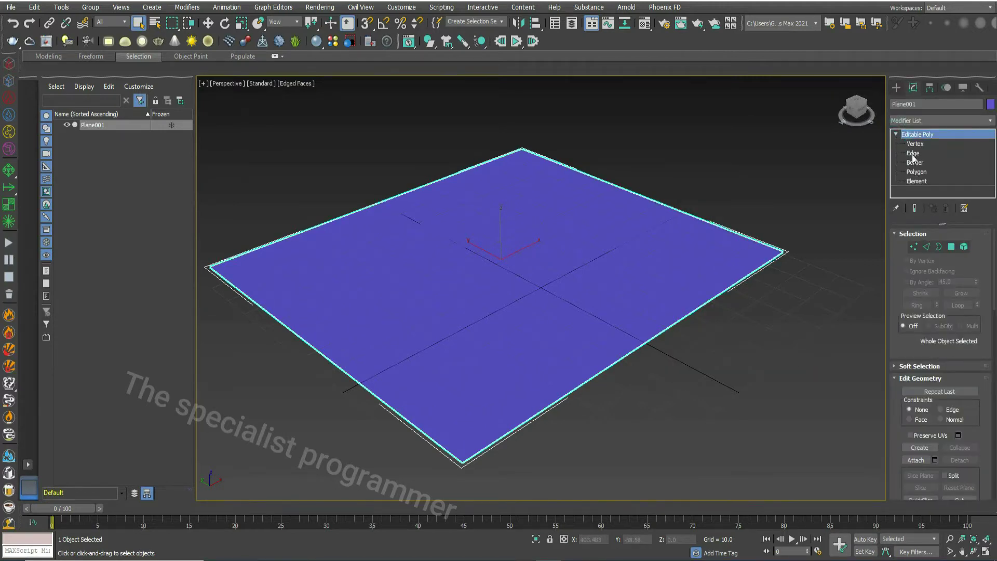
click(913, 153)
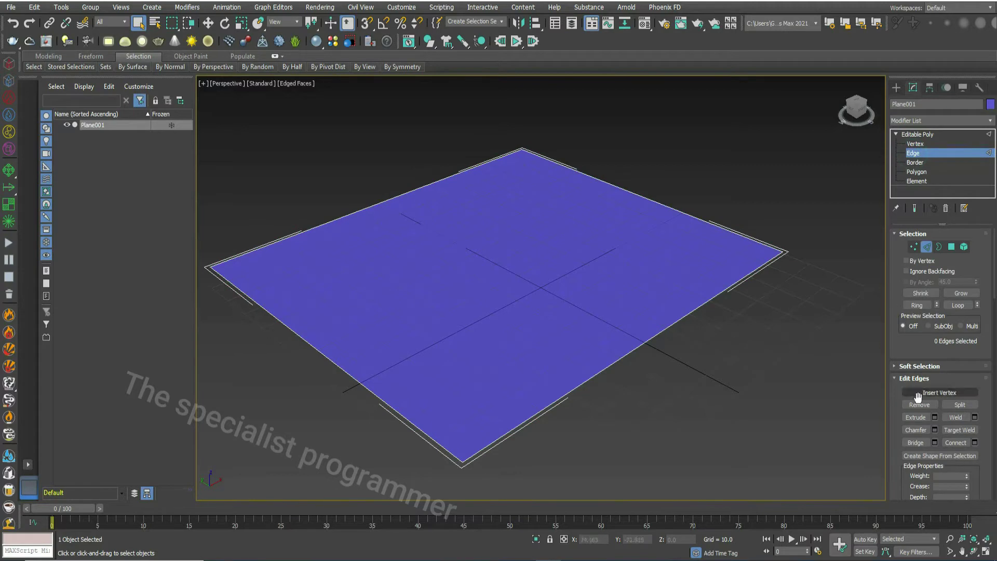
scroll(943, 376, down, 1)
scroll(942, 376, down, 2)
scroll(943, 376, down, 1)
scroll(943, 376, down, 1)
Enable Slice Plane, rotate it near-vertical, move it right and slice the plane.
click(926, 421)
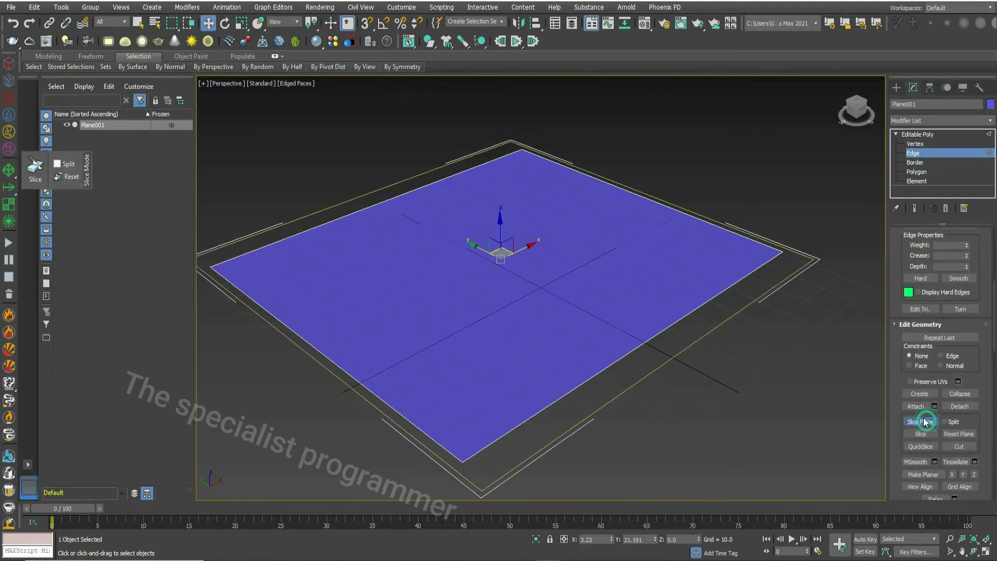
right_click(491, 262)
click(506, 277)
drag(519, 260, 537, 347)
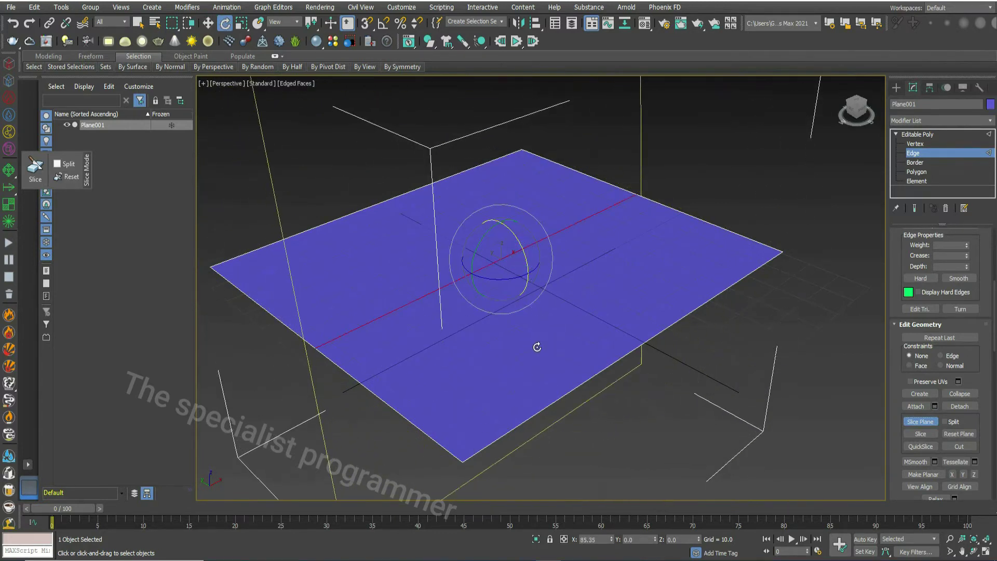
drag(490, 276, 530, 279)
right_click(530, 280)
click(534, 284)
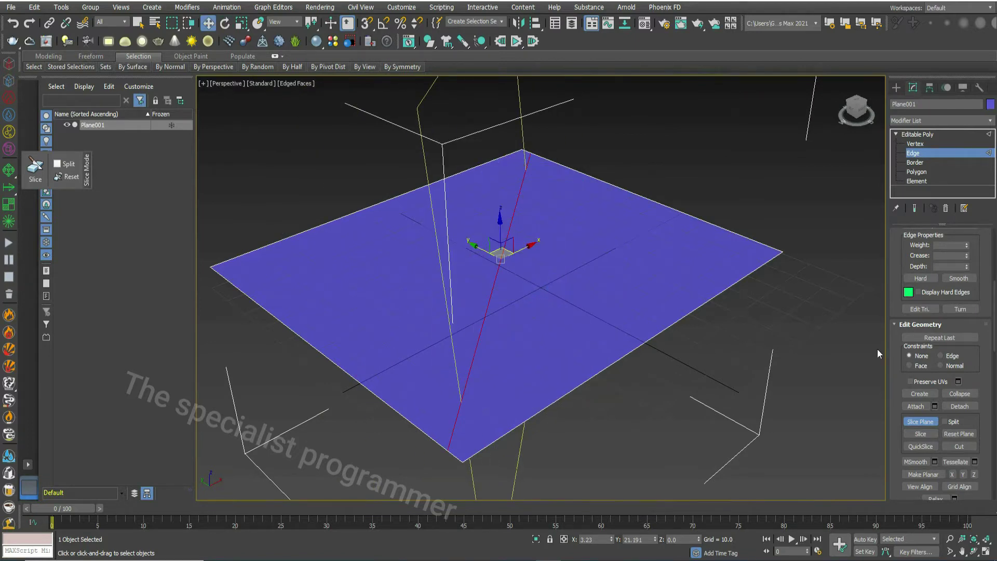
drag(500, 257, 676, 265)
click(919, 433)
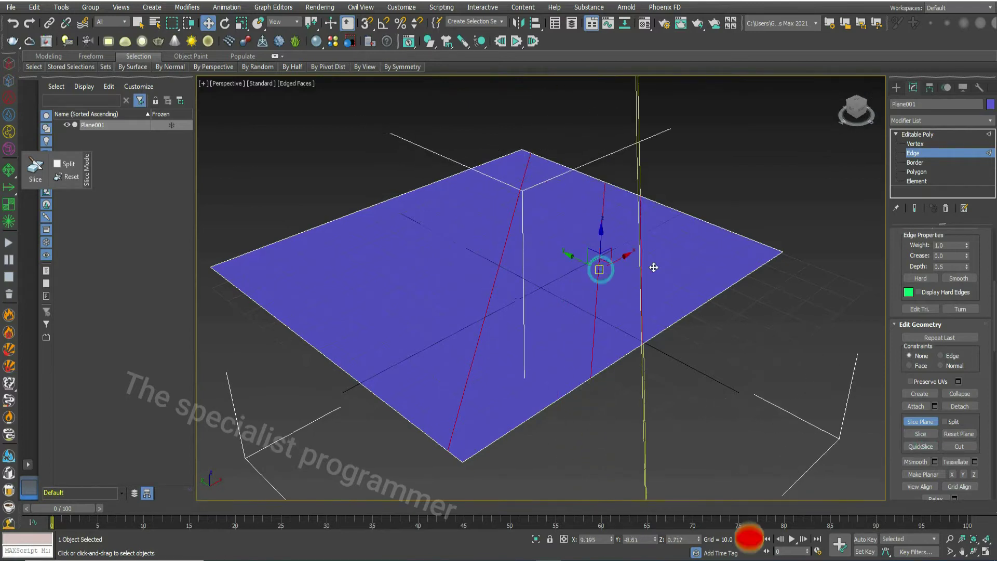
Slice again, then reposition the slice plane left and diagonally for more cuts.
click(920, 433)
drag(558, 244, 334, 252)
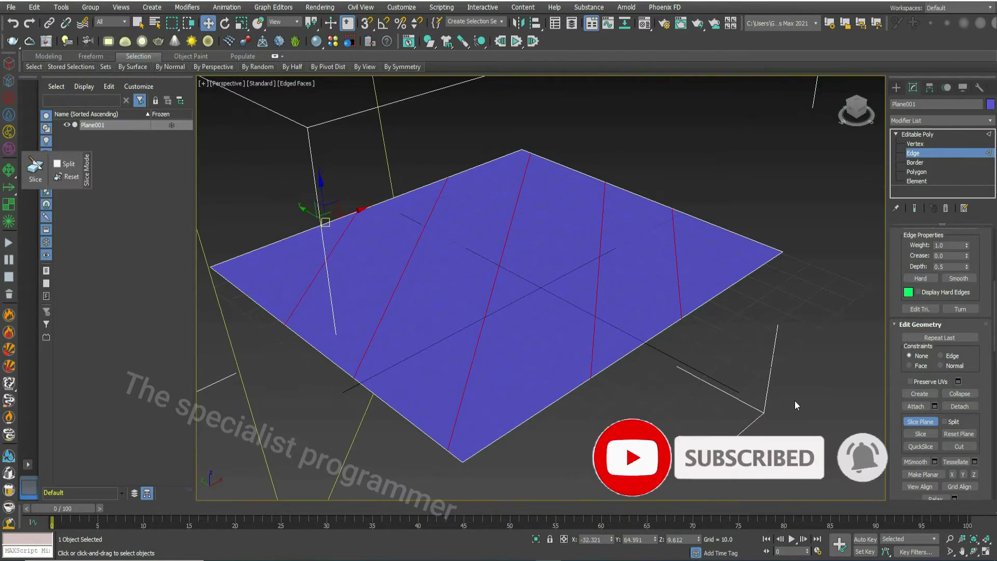
right_click(507, 262)
click(524, 275)
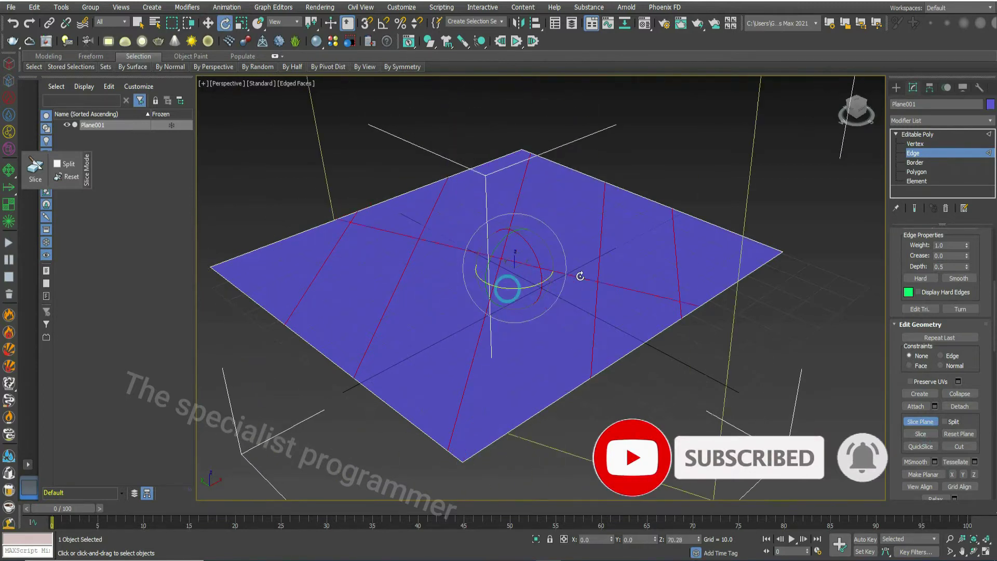
right_click(516, 263)
click(542, 269)
mouse_move(523, 210)
mouse_down()
mouse_move(462, 149)
mouse_move(400, 138)
mouse_move(675, 262)
mouse_move(732, 356)
mouse_up()
Exit Edge level, reselect the plane and select all 29 polygons at Polygon level.
click(731, 351)
click(897, 135)
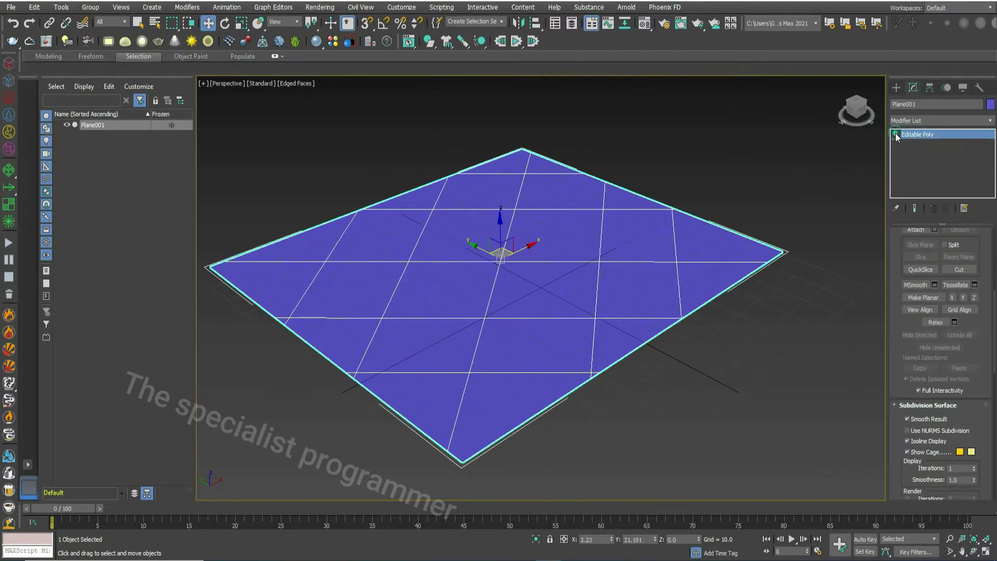
click(794, 341)
drag(206, 146, 597, 348)
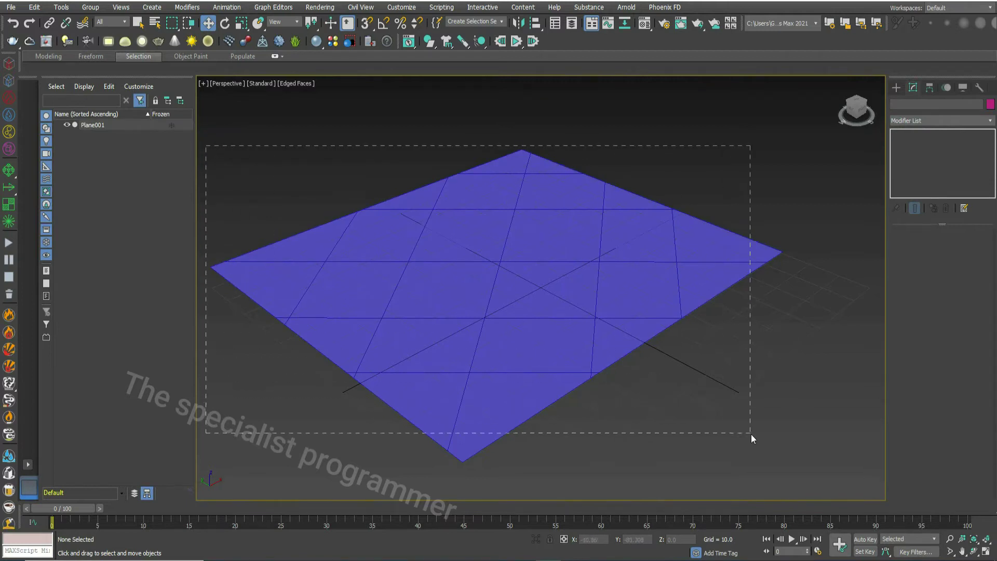
drag(751, 434, 753, 433)
click(895, 134)
click(919, 172)
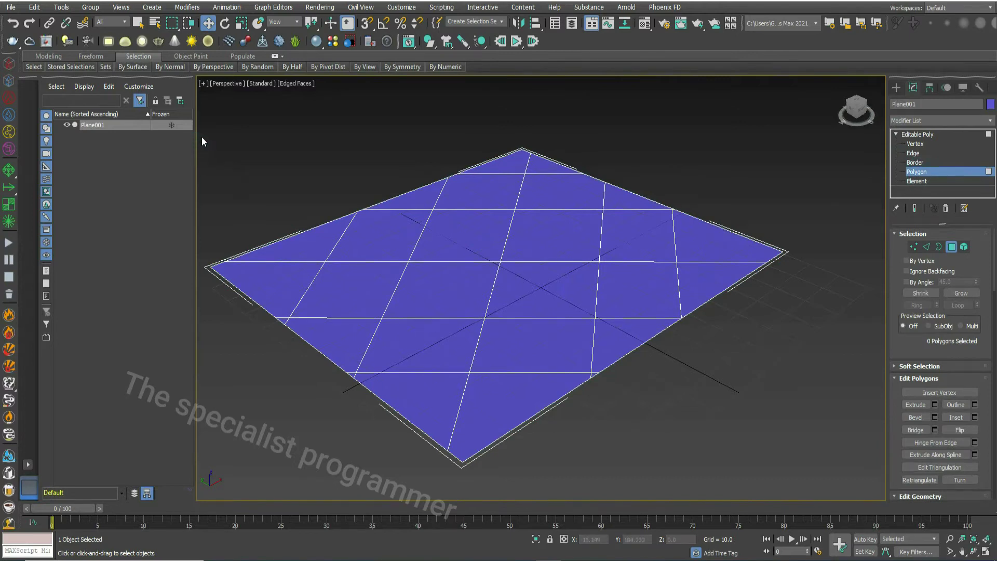
drag(372, 285, 772, 475)
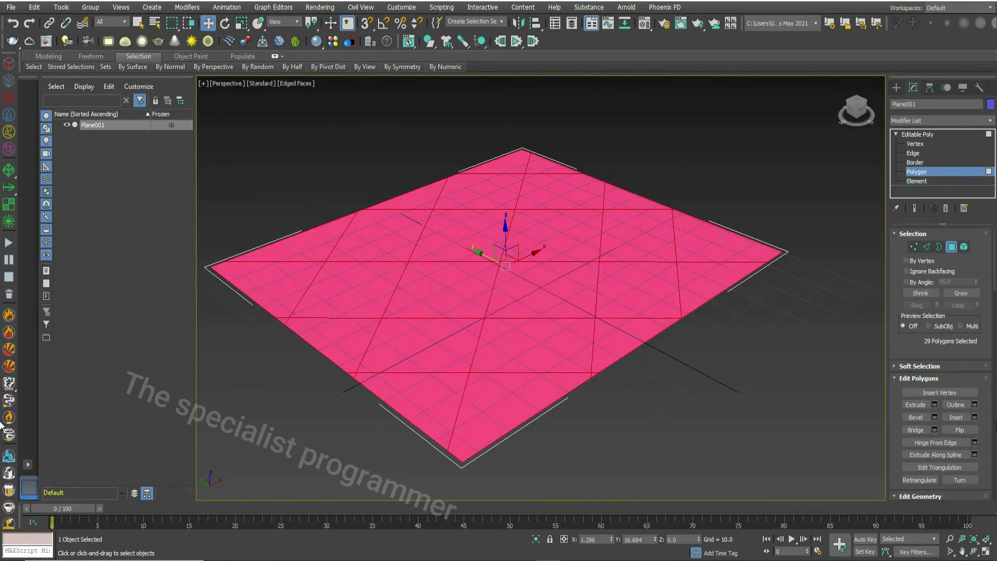
Tessellate the 29 polygons by Face and exit Polygon level.
scroll(985, 407, down, 2)
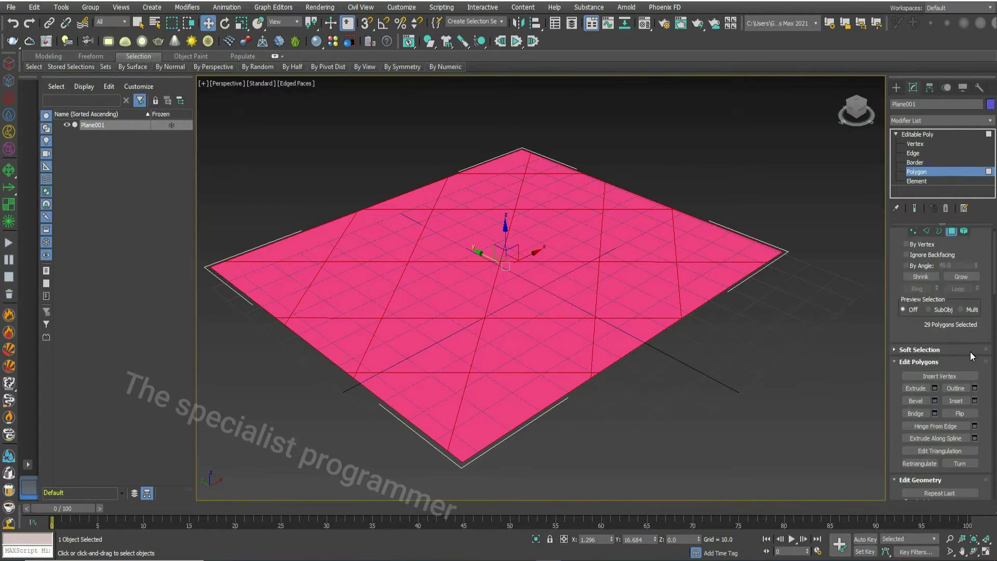
scroll(976, 357, down, 1)
scroll(976, 354, down, 2)
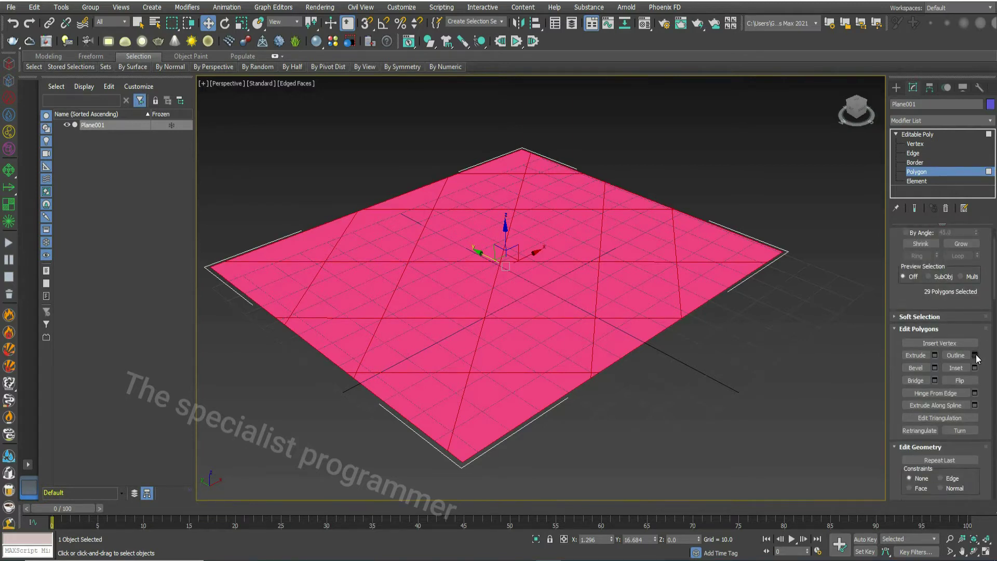
scroll(976, 354, down, 2)
scroll(975, 354, down, 2)
scroll(976, 356, down, 2)
scroll(976, 359, down, 1)
scroll(985, 447, down, 2)
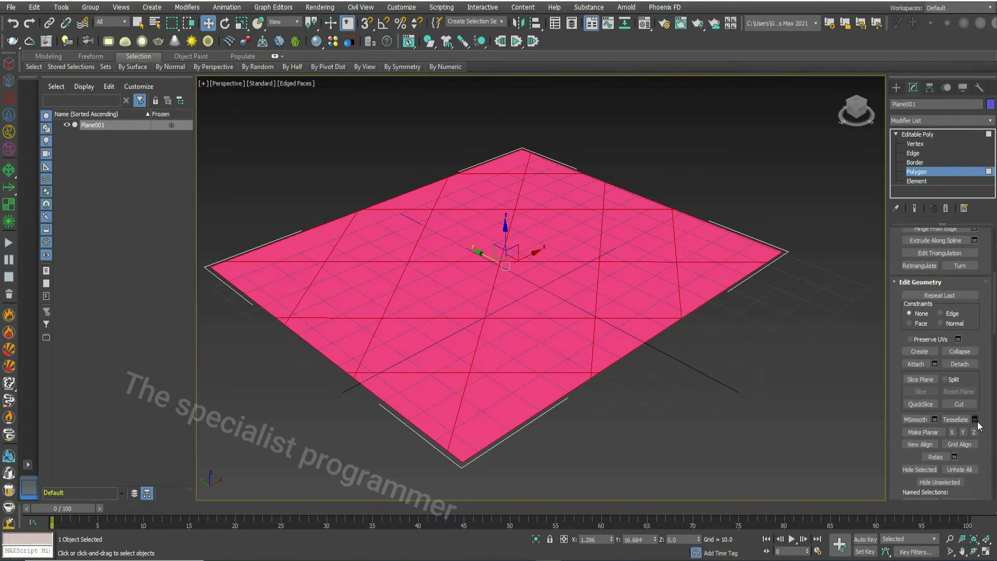
click(975, 419)
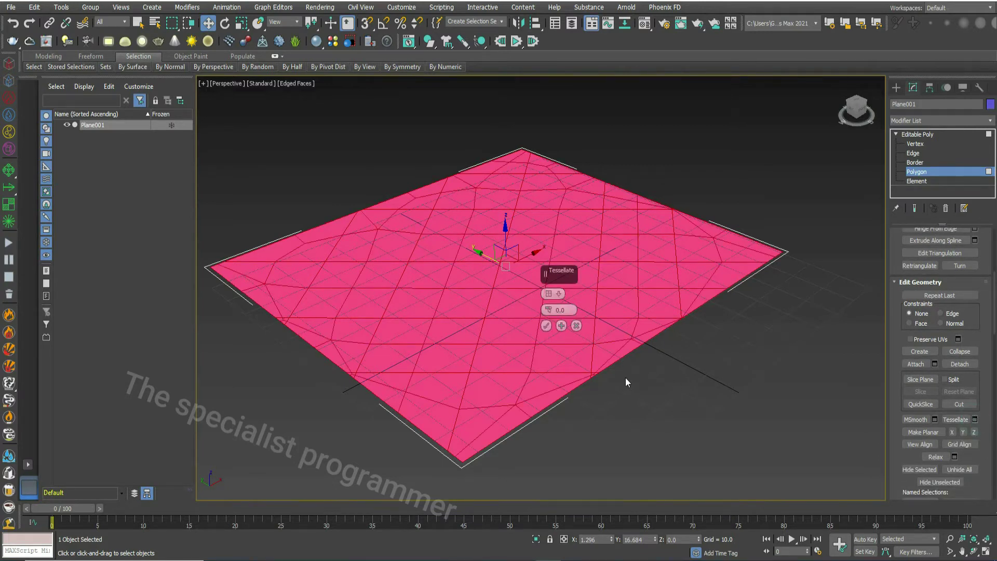
click(552, 294)
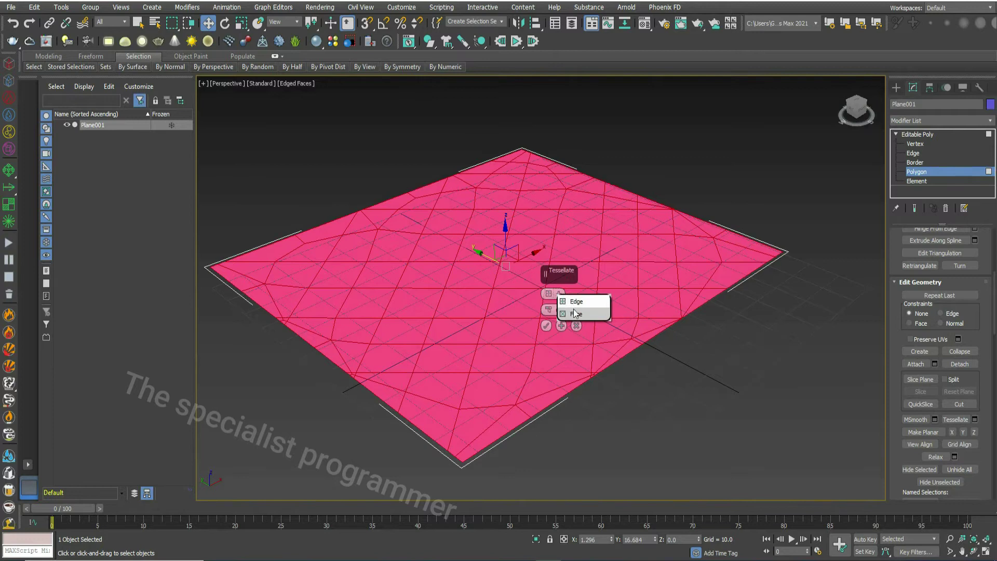
click(574, 312)
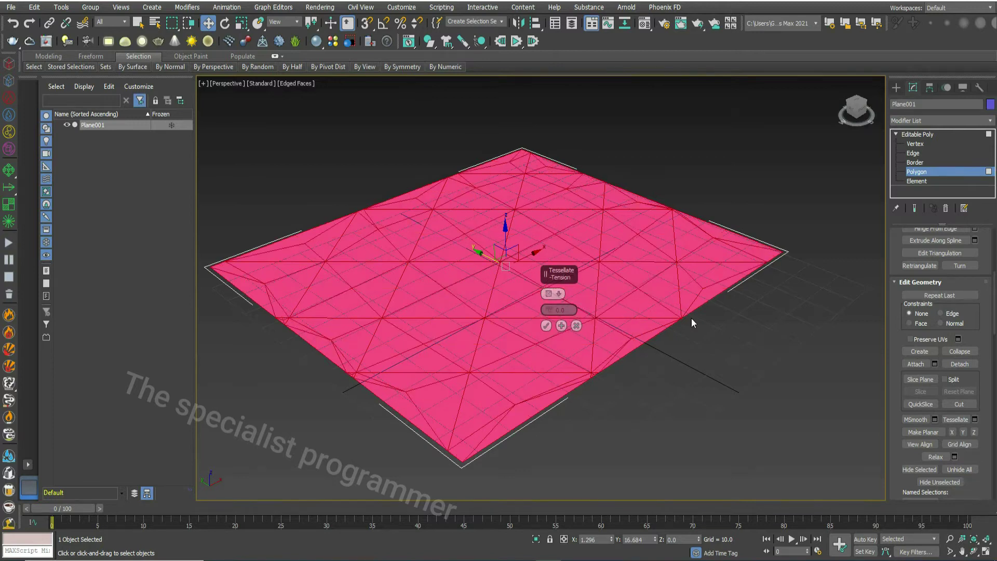
click(545, 326)
click(911, 134)
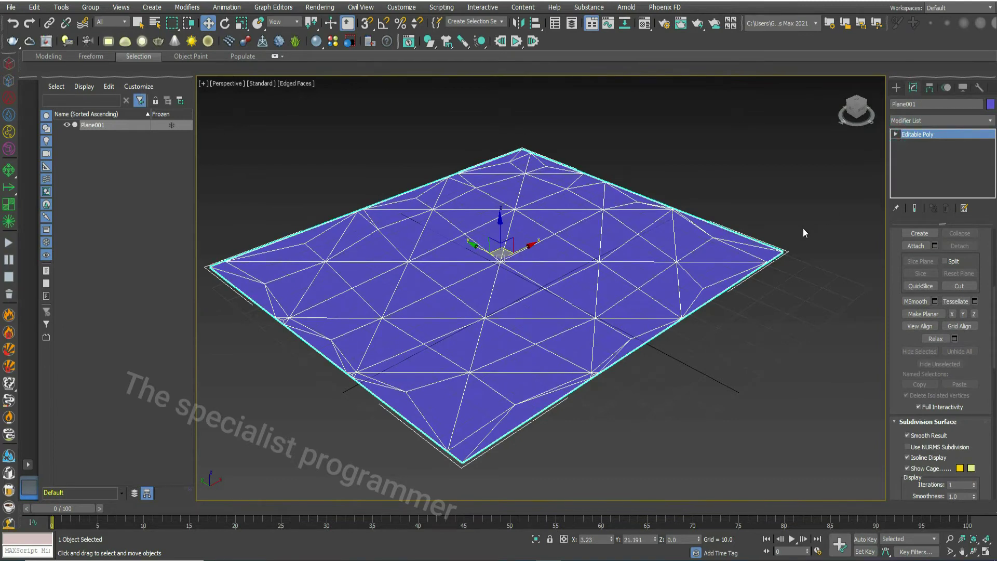
Add a Subdivide modifier to Plane001 with Size 16.554.
click(968, 122)
scroll(953, 407, down, 5)
scroll(951, 383, down, 3)
scroll(951, 383, down, 3)
scroll(947, 378, down, 3)
scroll(945, 369, down, 3)
scroll(944, 369, down, 3)
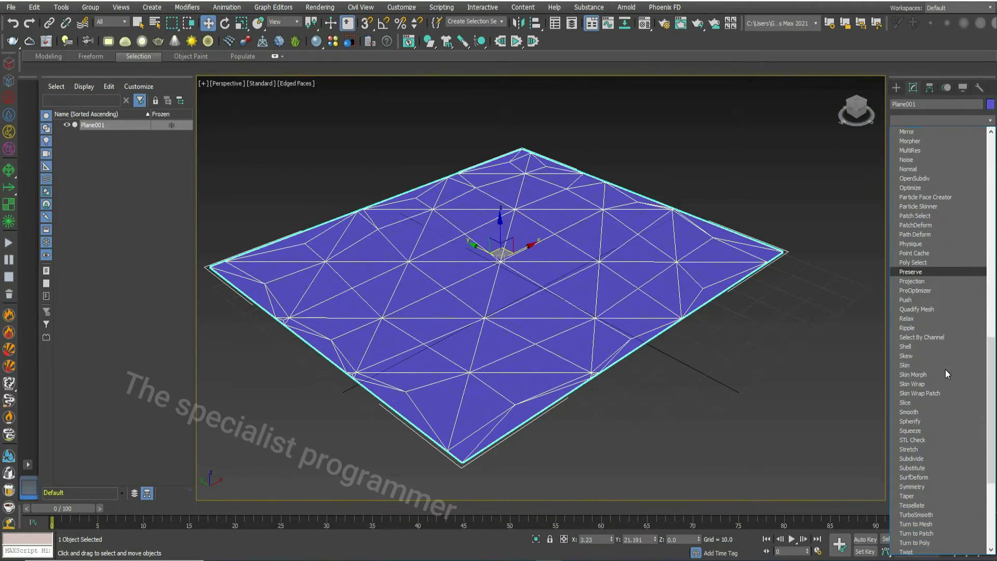
scroll(945, 369, down, 2)
scroll(944, 369, down, 2)
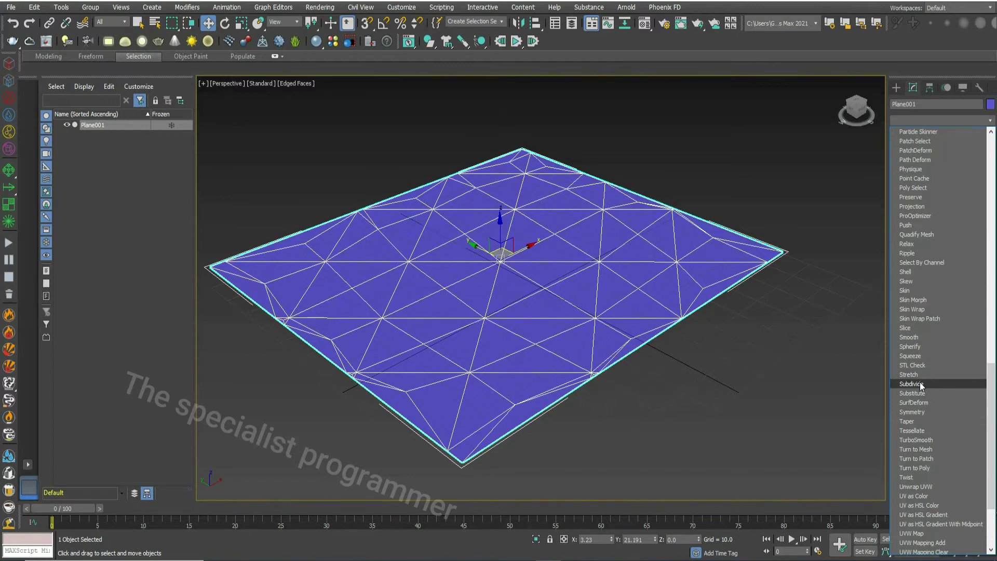
click(920, 383)
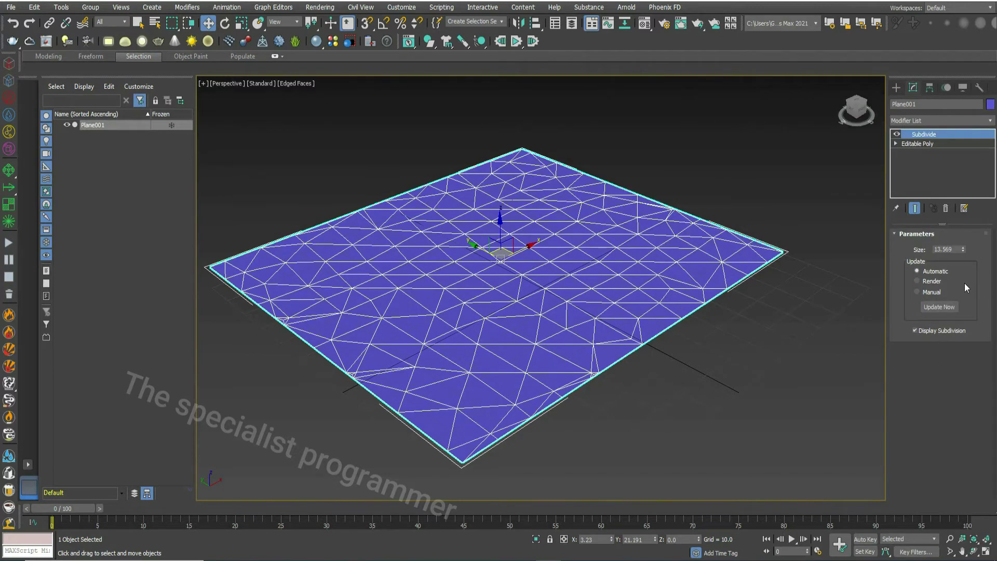
drag(961, 250, 962, 238)
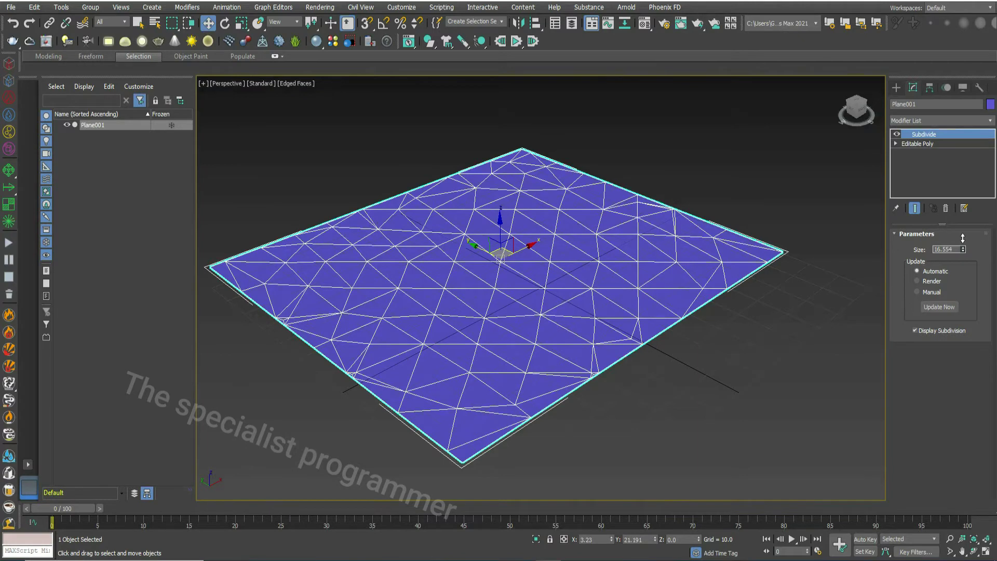
click(845, 169)
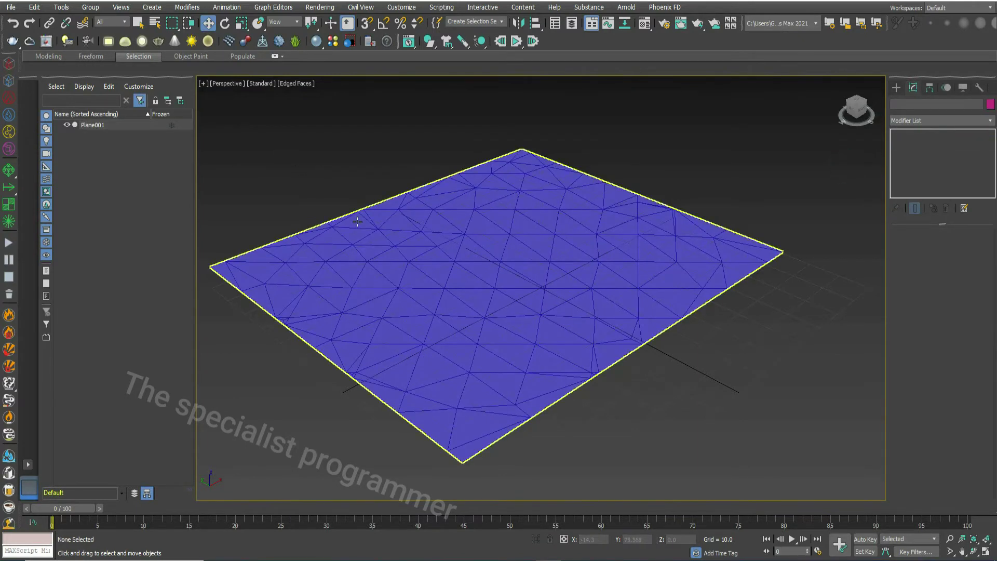
click(357, 222)
Convert the subdivided plane to Editable Poly and select one central triangle at Polygon level.
right_click(475, 208)
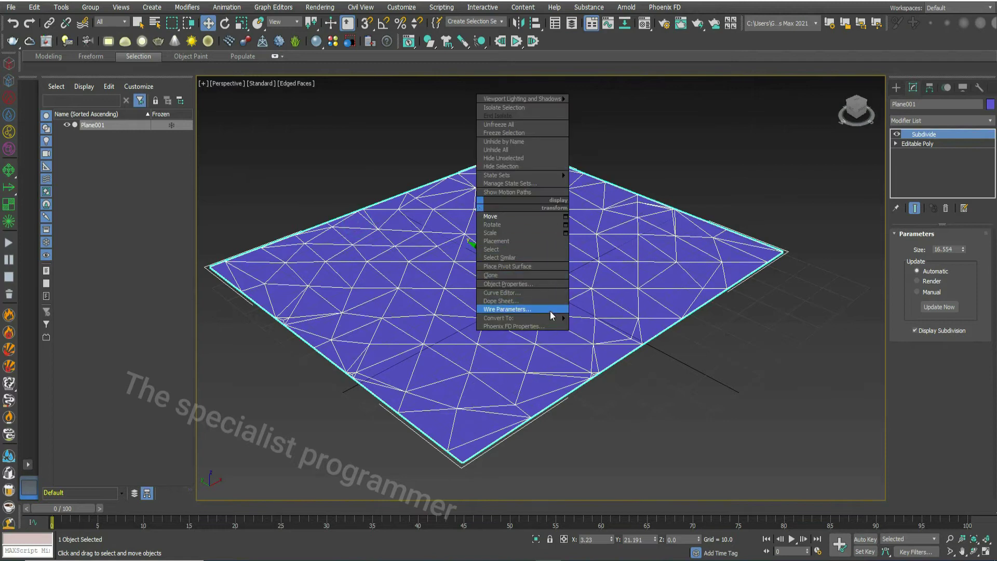
click(616, 327)
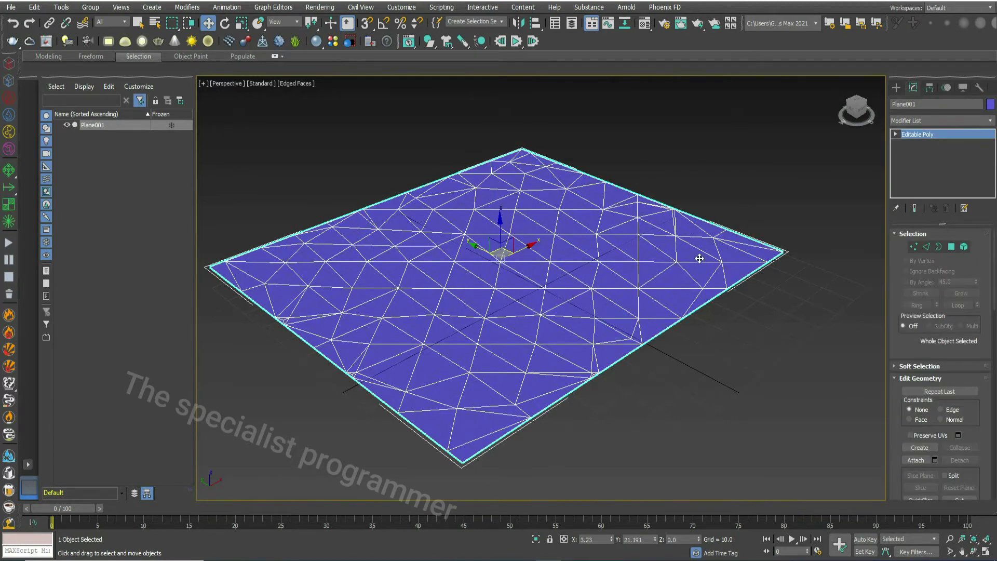
click(896, 134)
click(917, 172)
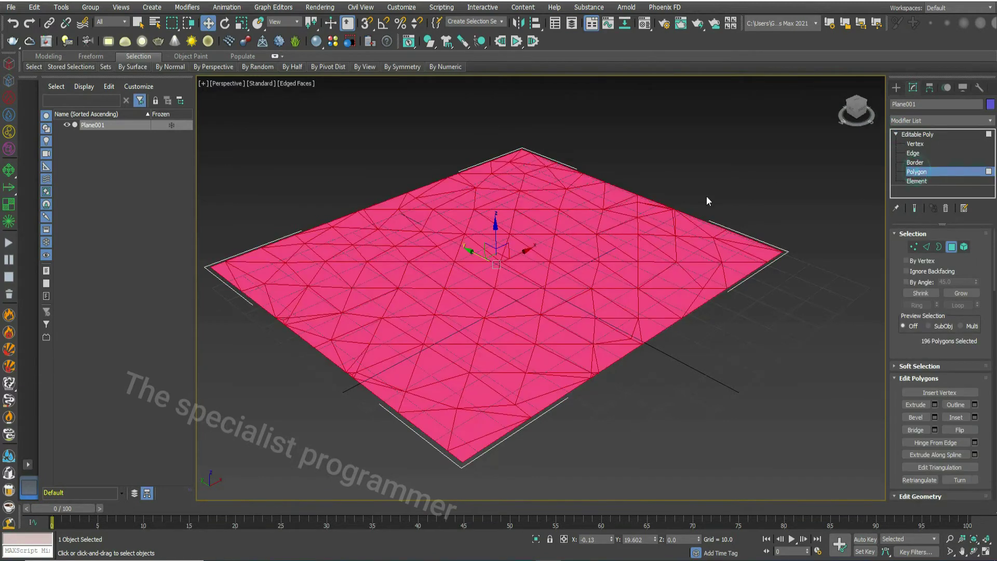
click(518, 248)
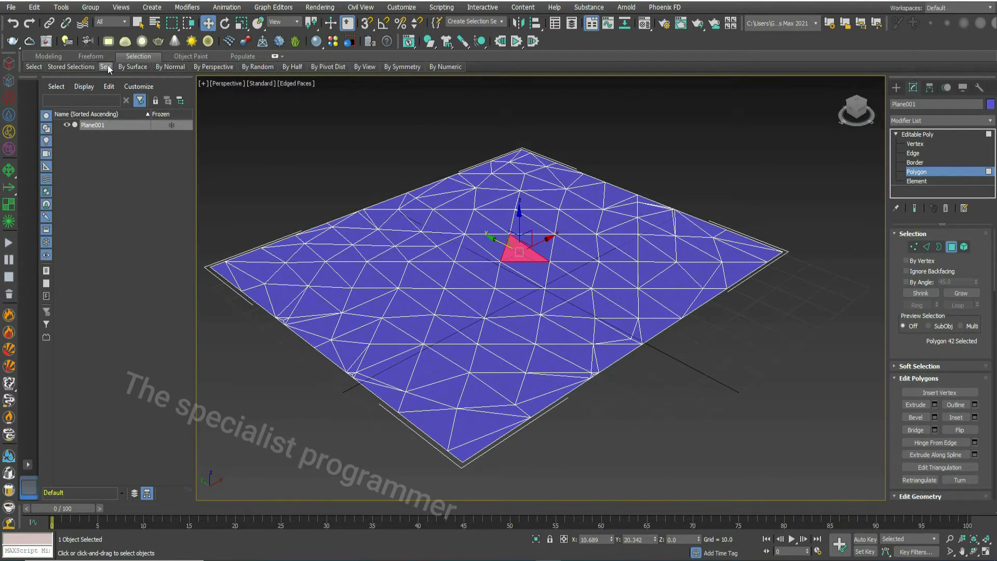
mouse_move(34, 67)
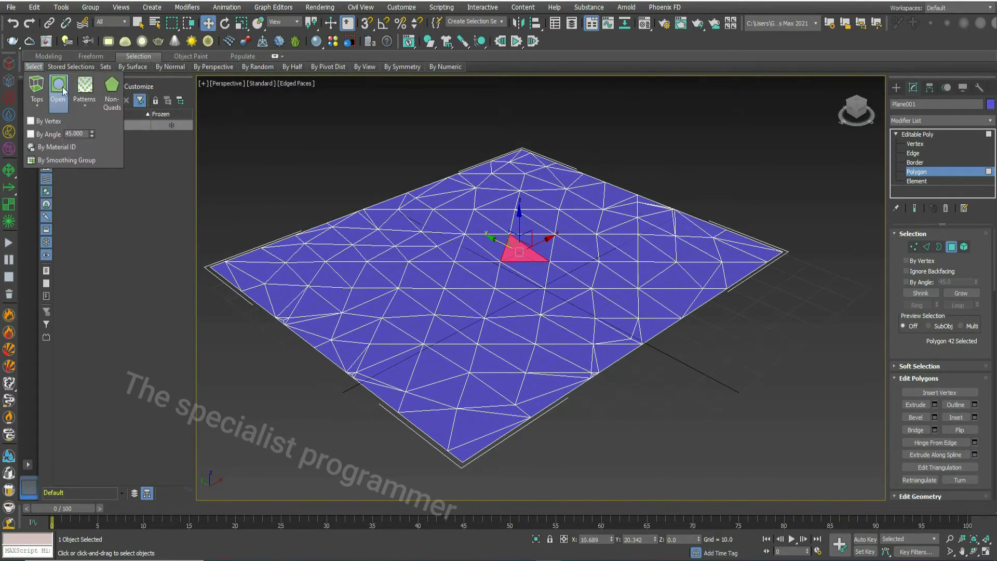
Grow the triangle selection with Open and repeated Checker patterns to ~110 polygons, then exit Polygon level.
click(63, 92)
click(84, 234)
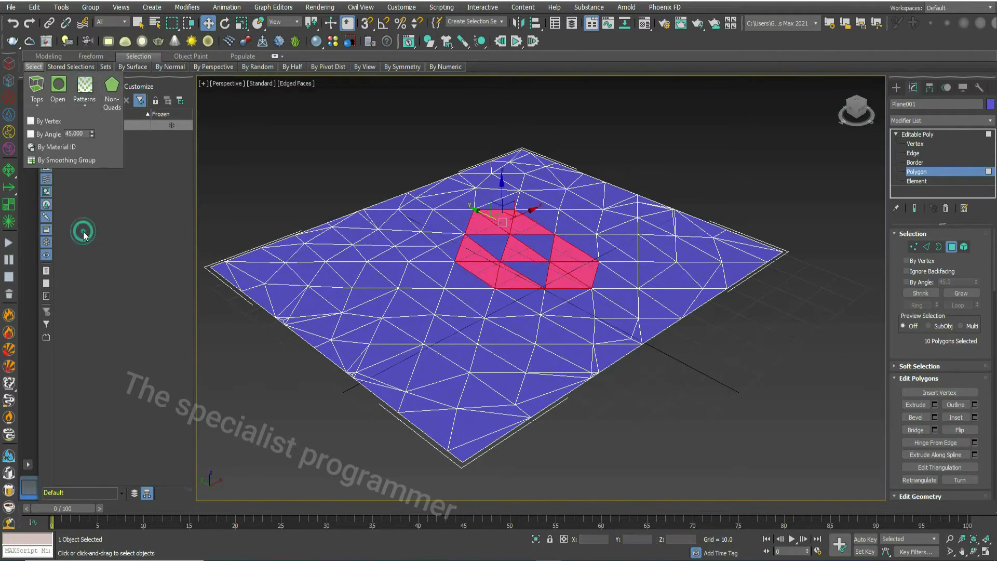
click(84, 90)
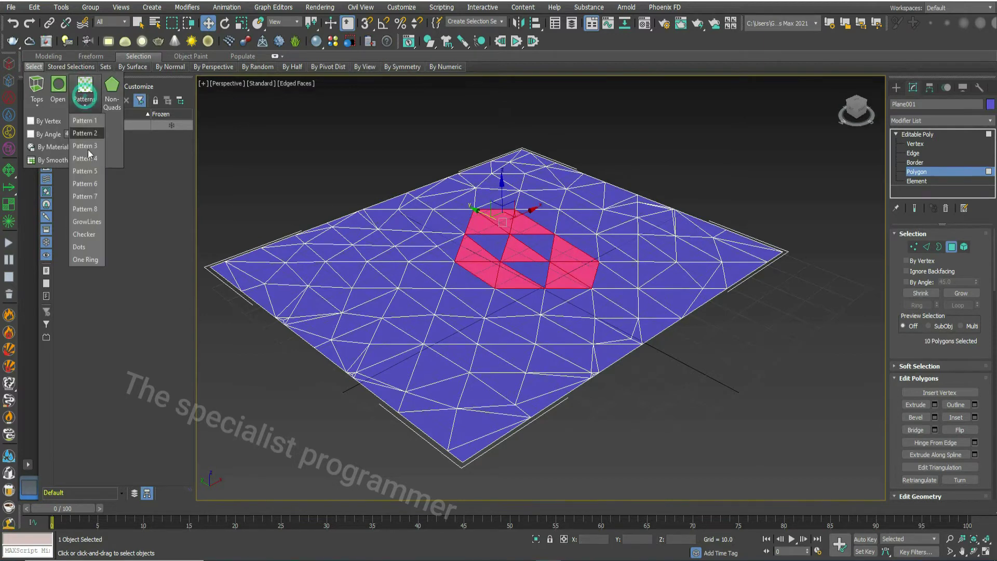
click(81, 234)
click(80, 100)
click(84, 238)
click(86, 102)
click(85, 238)
click(90, 103)
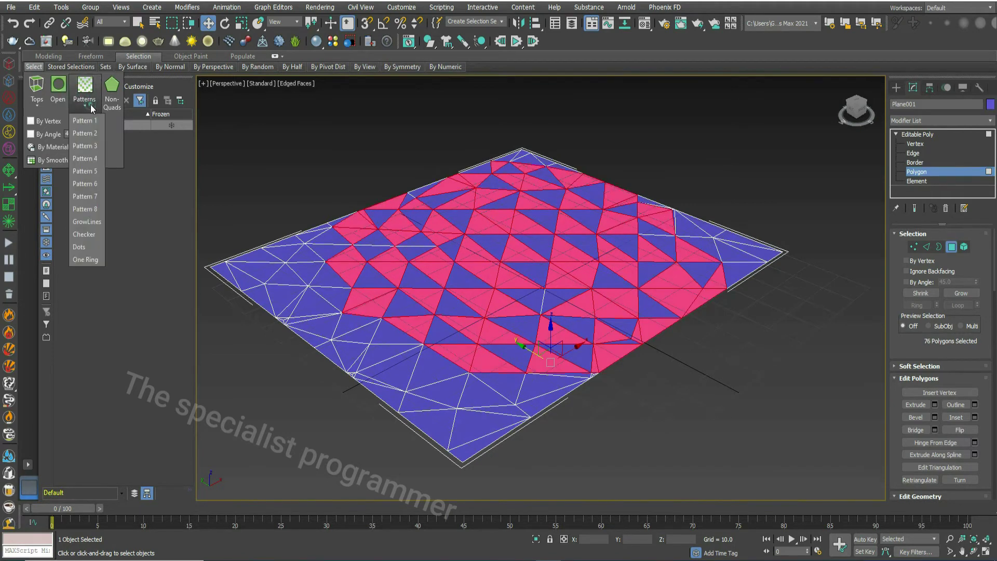
click(82, 237)
click(85, 101)
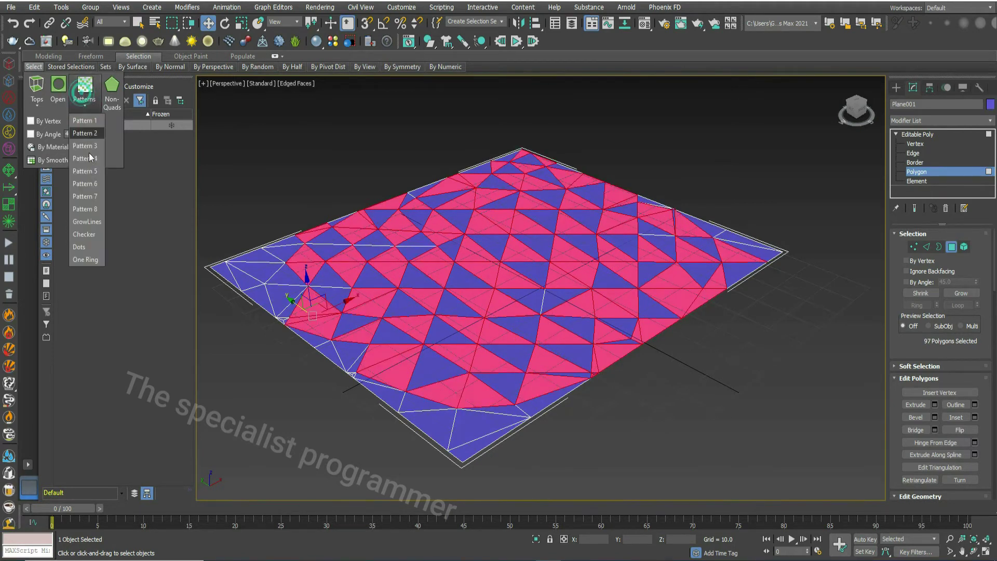
click(81, 235)
click(86, 101)
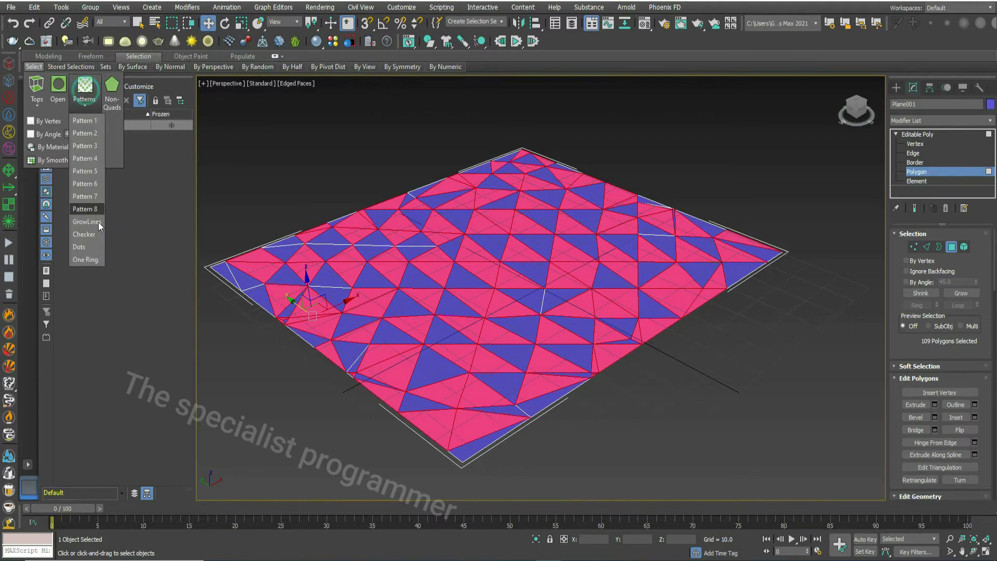
click(89, 238)
click(88, 103)
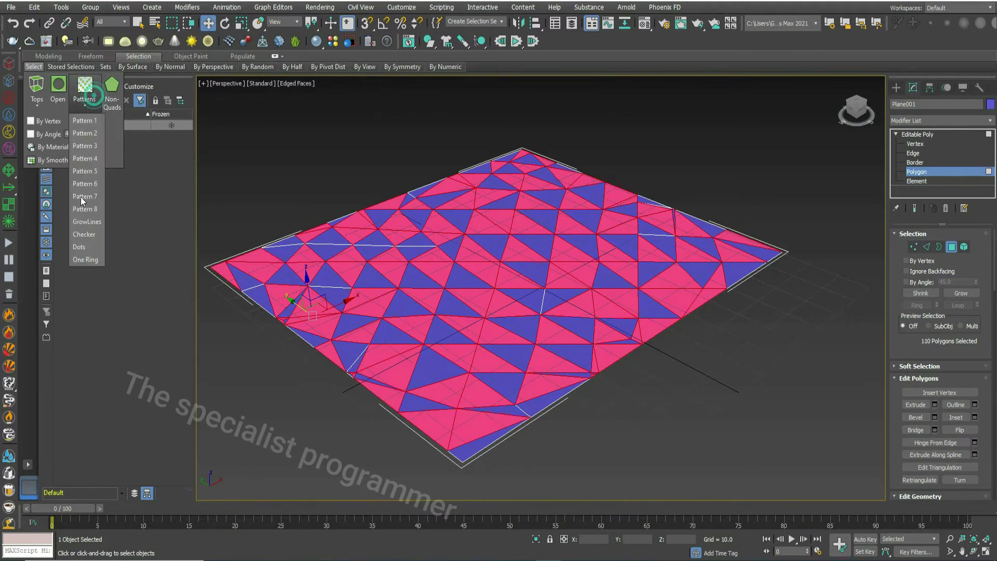
click(84, 236)
click(913, 134)
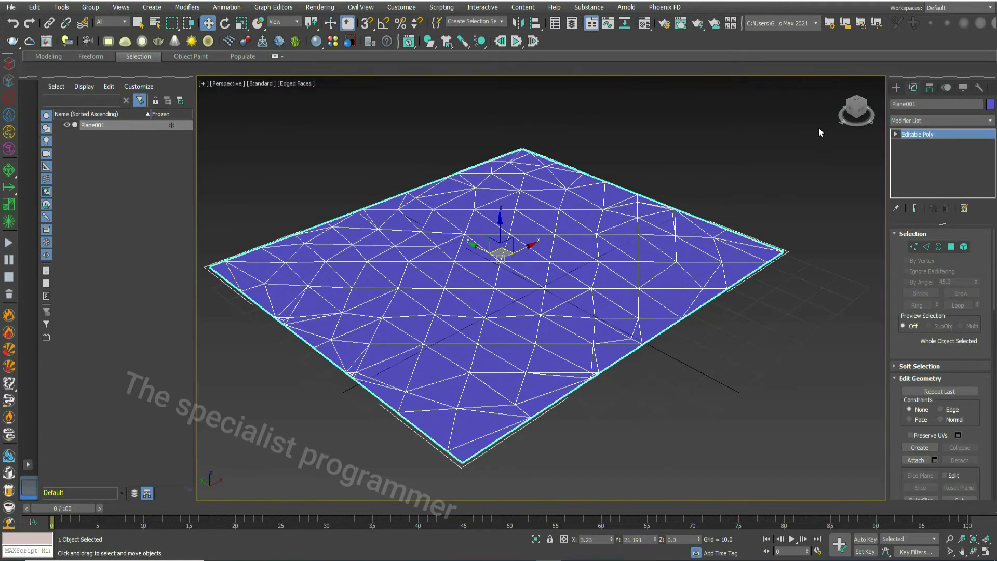
Add an Edit Mesh modifier and enter its Polygon level showing the checkered selection.
click(986, 120)
scroll(936, 360, down, 1)
scroll(936, 360, down, 3)
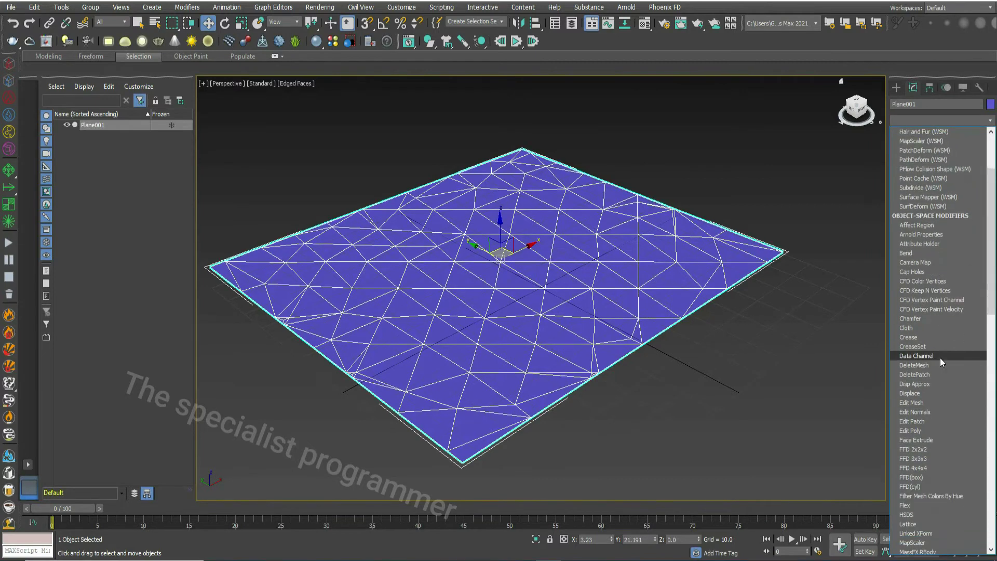
click(916, 402)
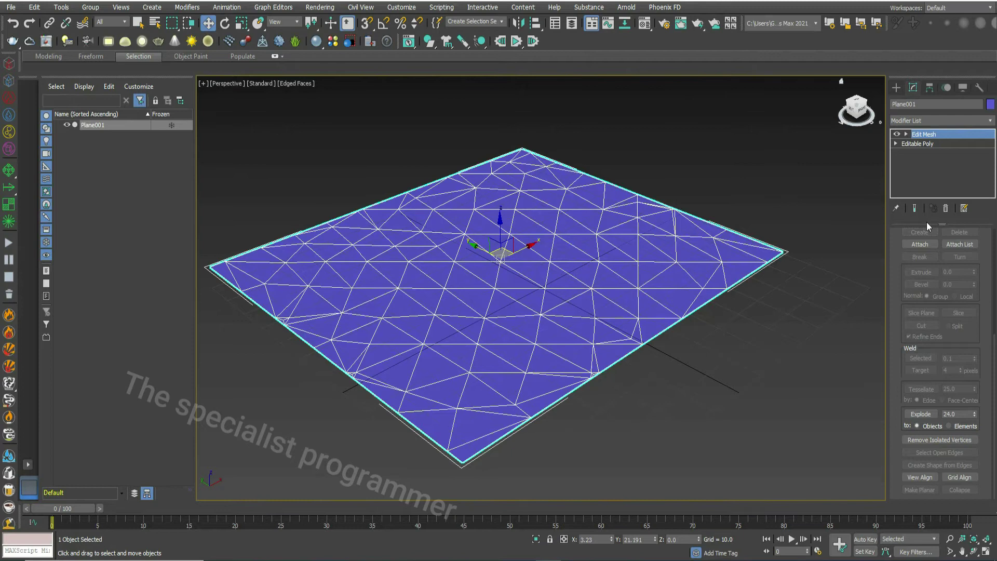
click(905, 134)
click(927, 171)
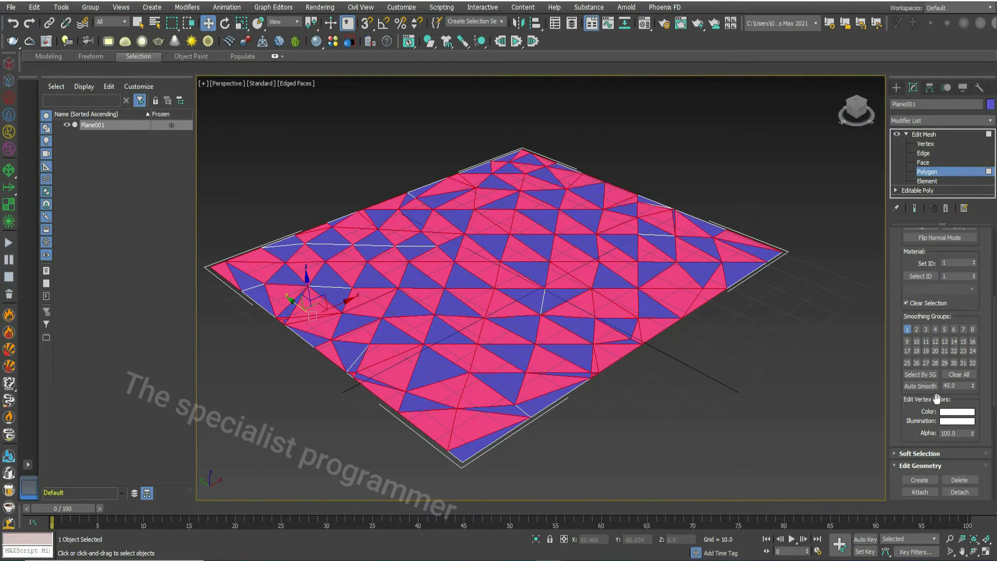
Explode the selected triangles into objects named Mesh and return to top level.
scroll(936, 399, down, 3)
scroll(935, 388, down, 3)
scroll(933, 387, down, 2)
scroll(933, 386, down, 1)
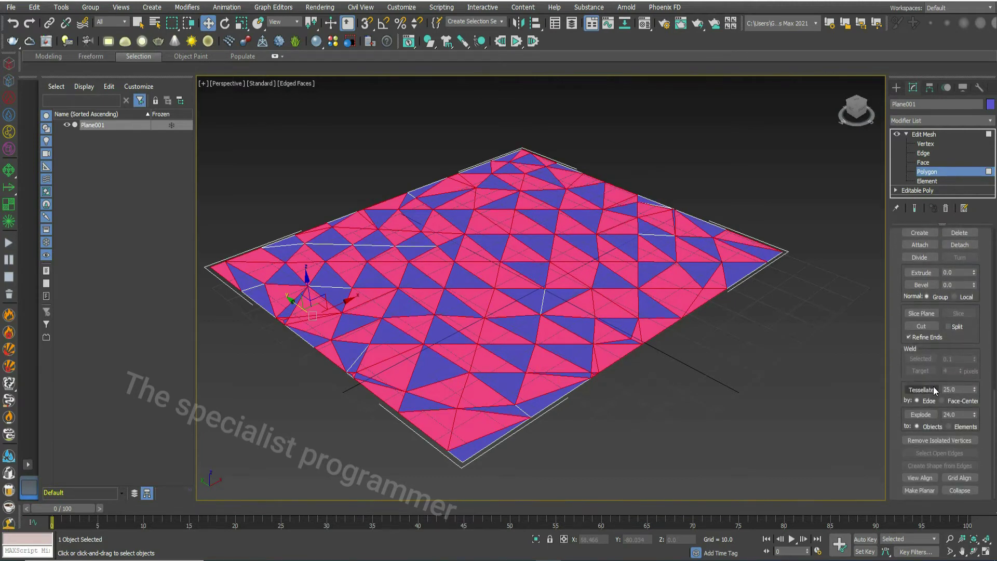
click(919, 414)
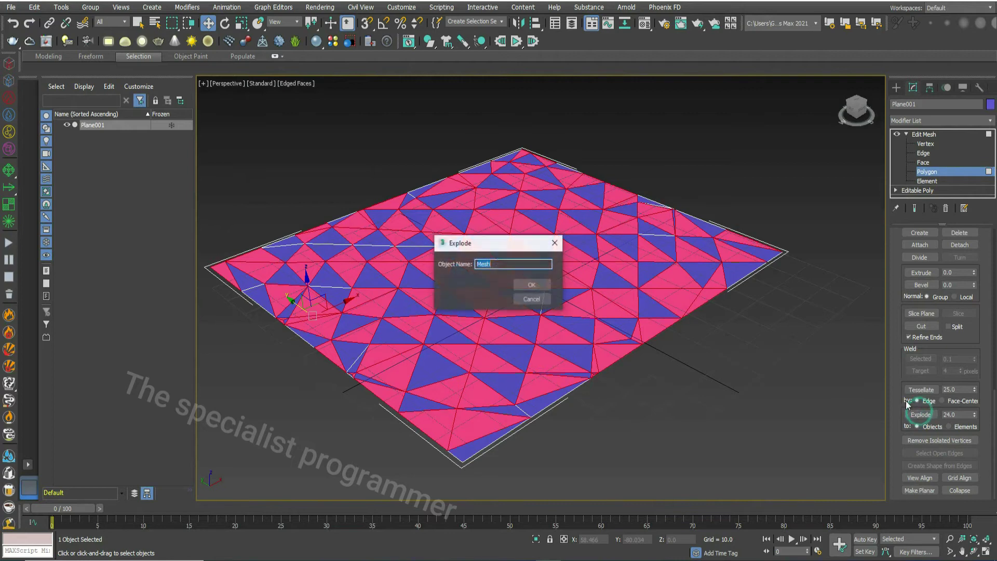
click(545, 284)
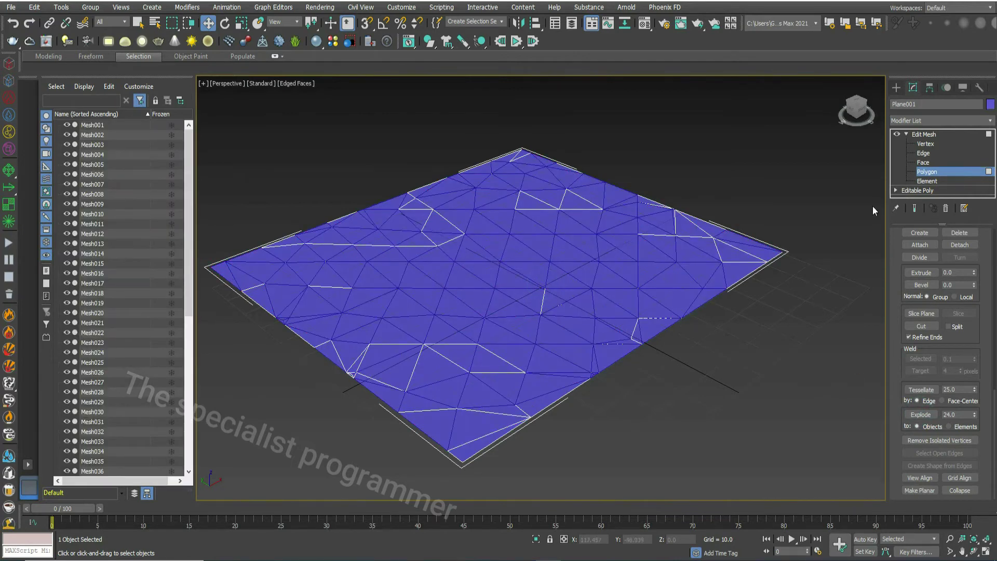
click(909, 134)
click(906, 134)
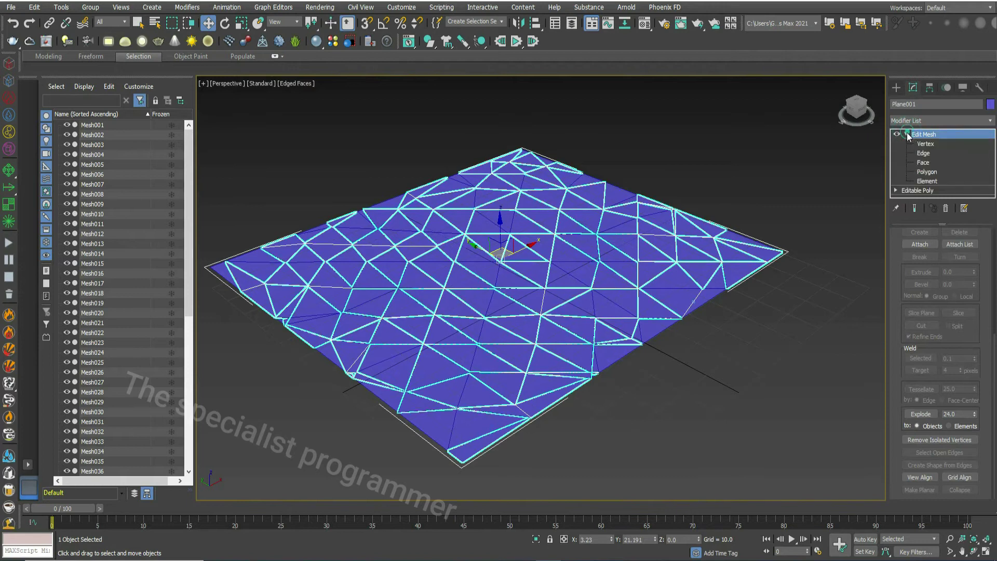
Select all remaining elements and explode them into separate Mesh objects.
click(926, 181)
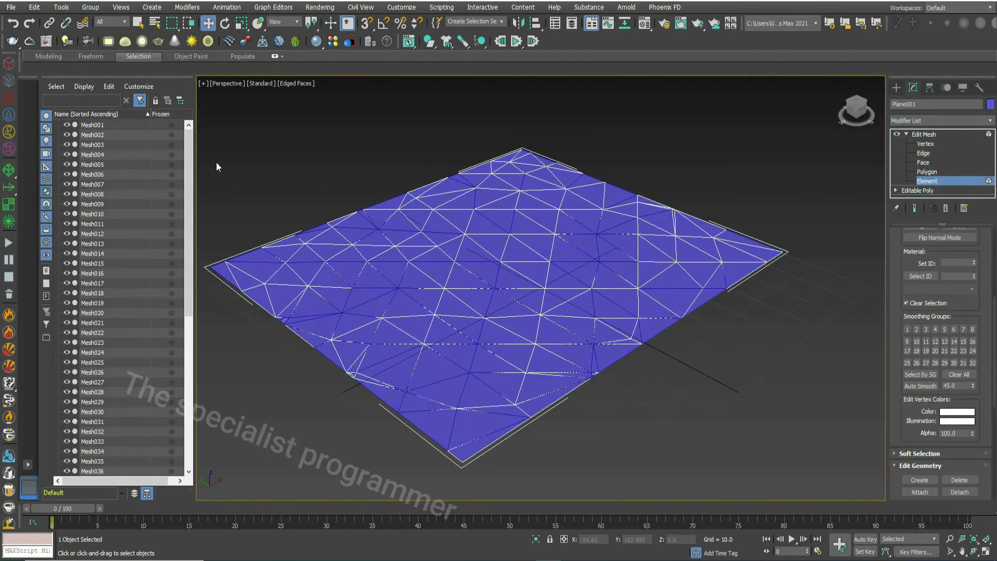
key(ctrl+a)
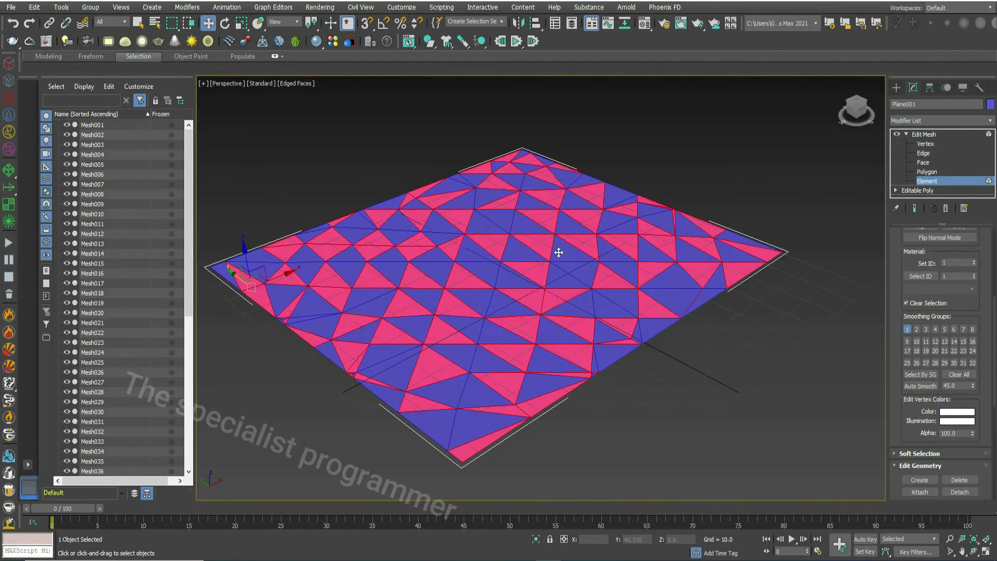
scroll(962, 373, down, 2)
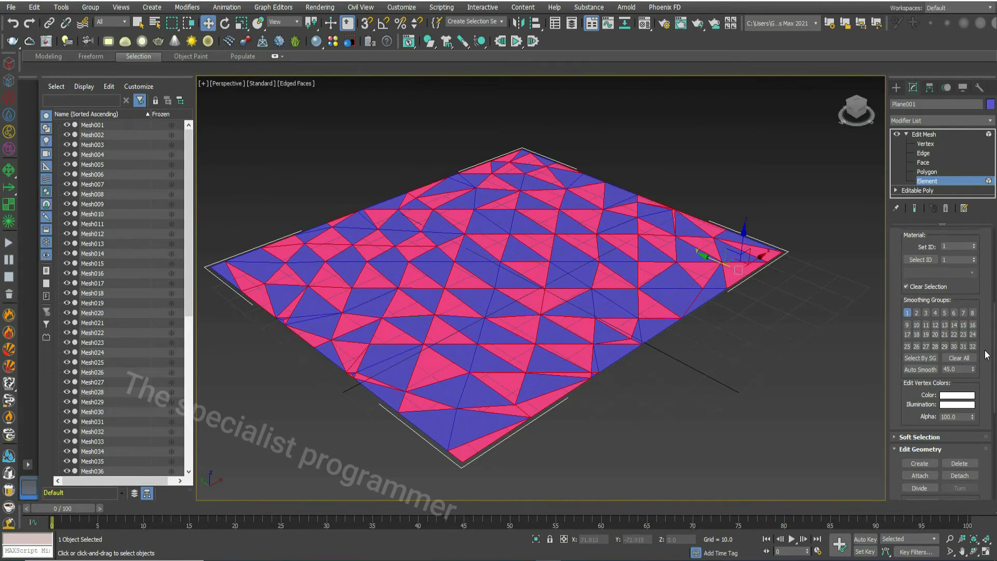
scroll(986, 354, down, 3)
scroll(986, 355, down, 2)
scroll(986, 355, down, 1)
scroll(986, 354, down, 1)
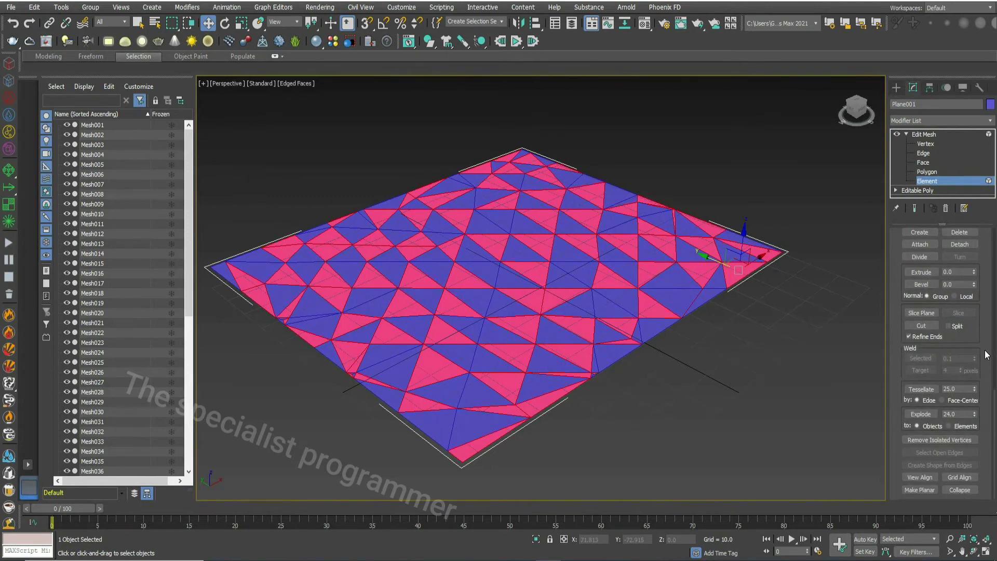
click(921, 414)
click(531, 286)
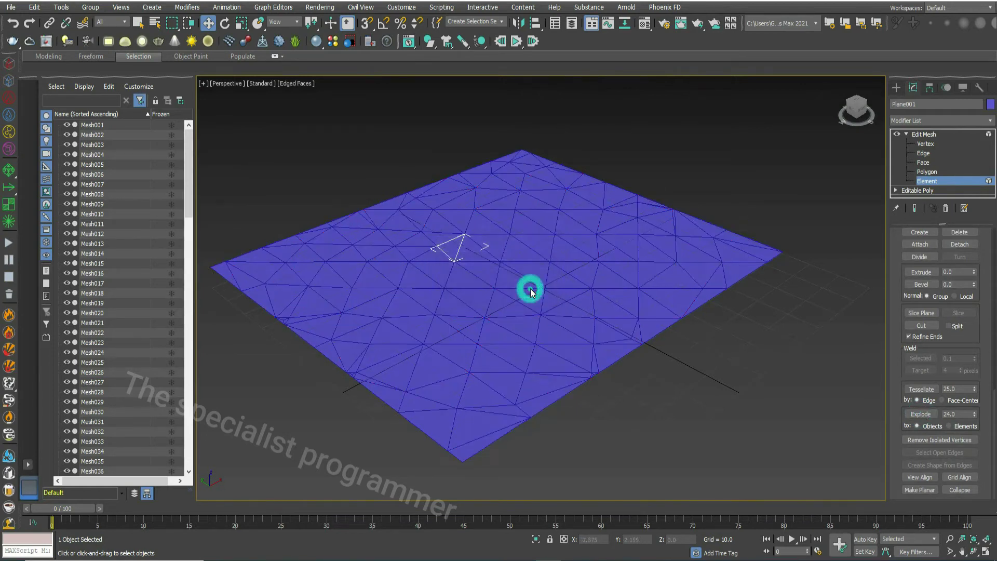
Return to top level, check one exploded triangle piece, then clear the selection.
click(906, 134)
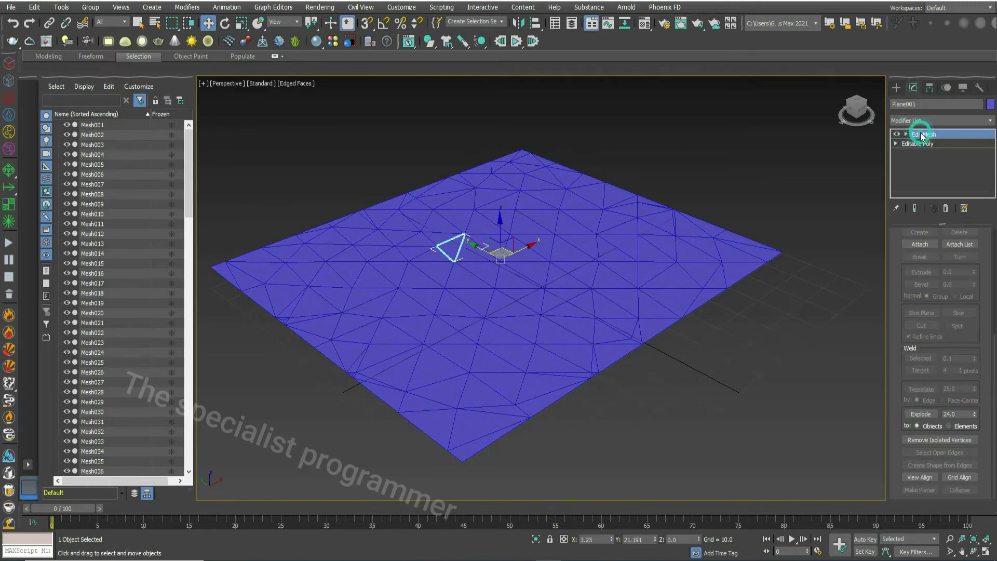
click(716, 197)
click(525, 248)
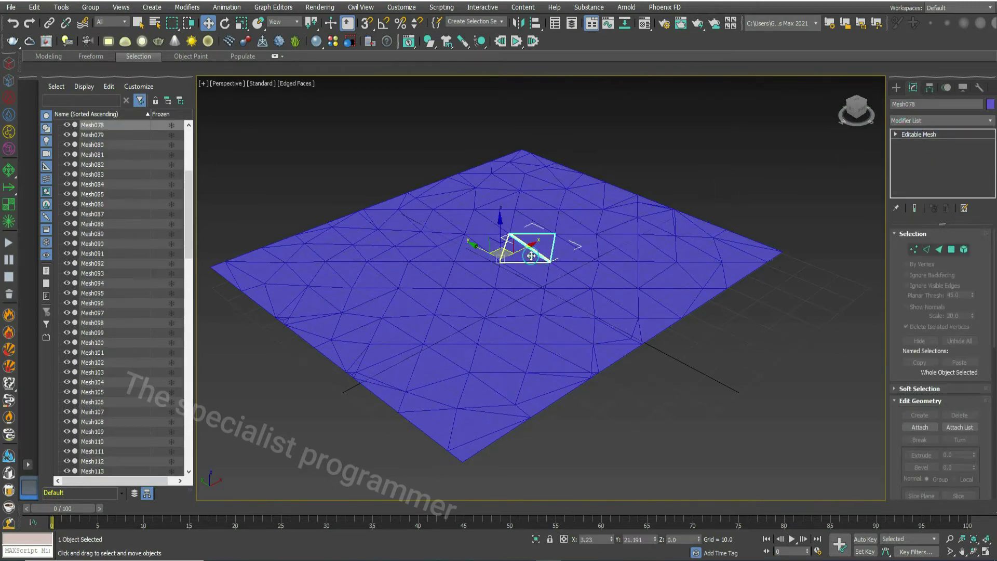
click(724, 178)
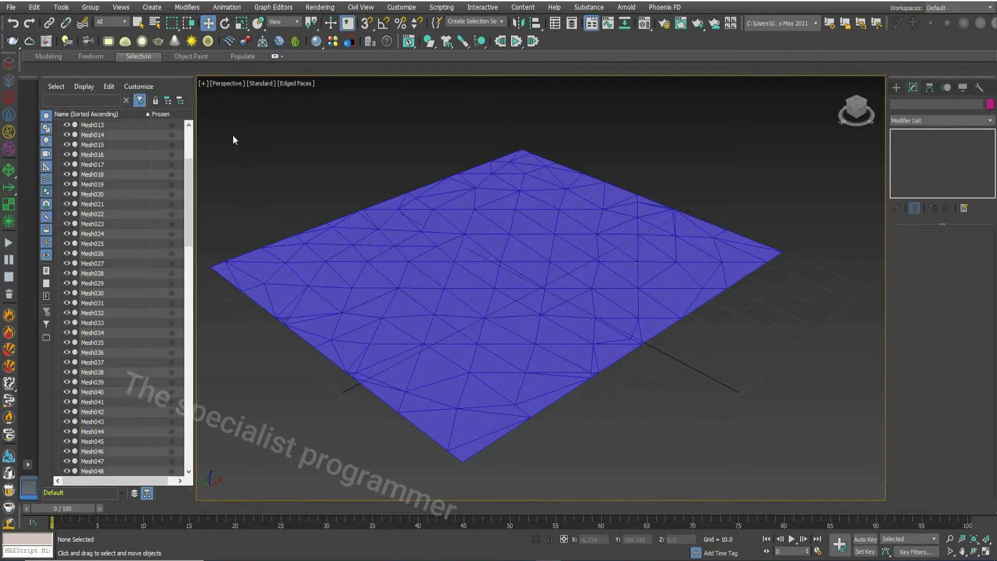
Select all 138 triangle pieces and add a Shell modifier.
drag(210, 121, 564, 249)
drag(847, 453, 841, 460)
click(953, 133)
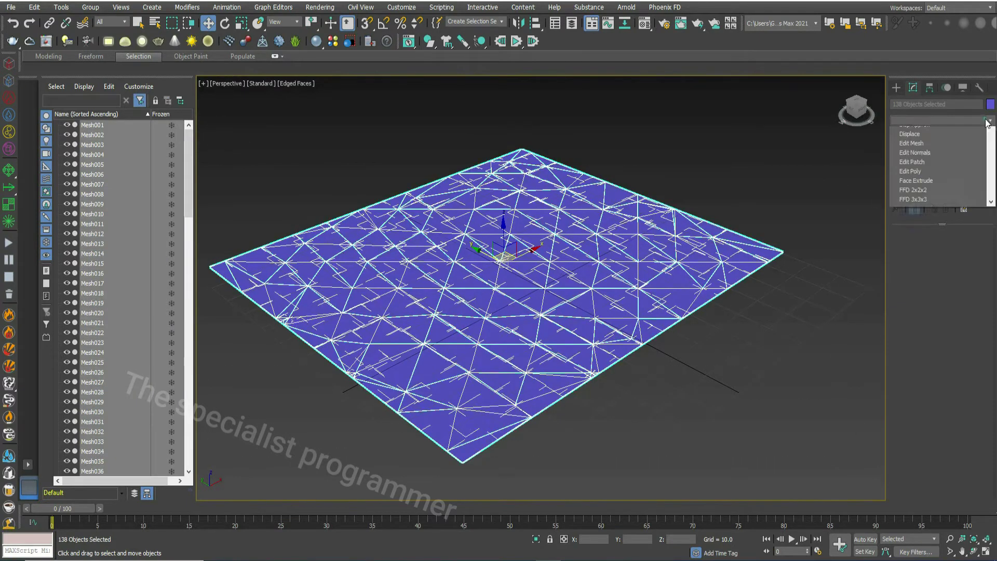
scroll(949, 368, down, 5)
scroll(950, 372, down, 4)
scroll(952, 362, down, 4)
scroll(952, 362, down, 4)
scroll(950, 372, down, 4)
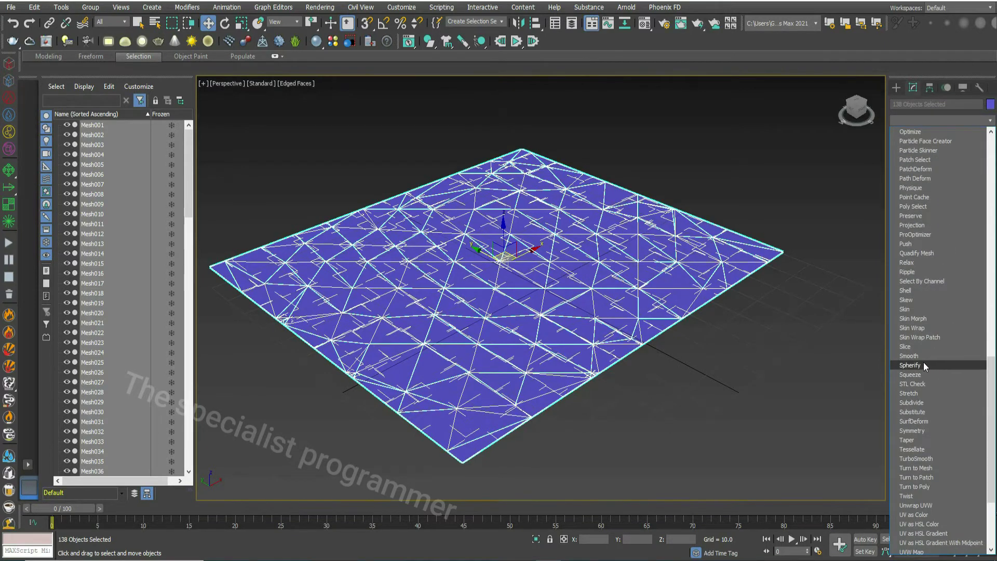
click(911, 292)
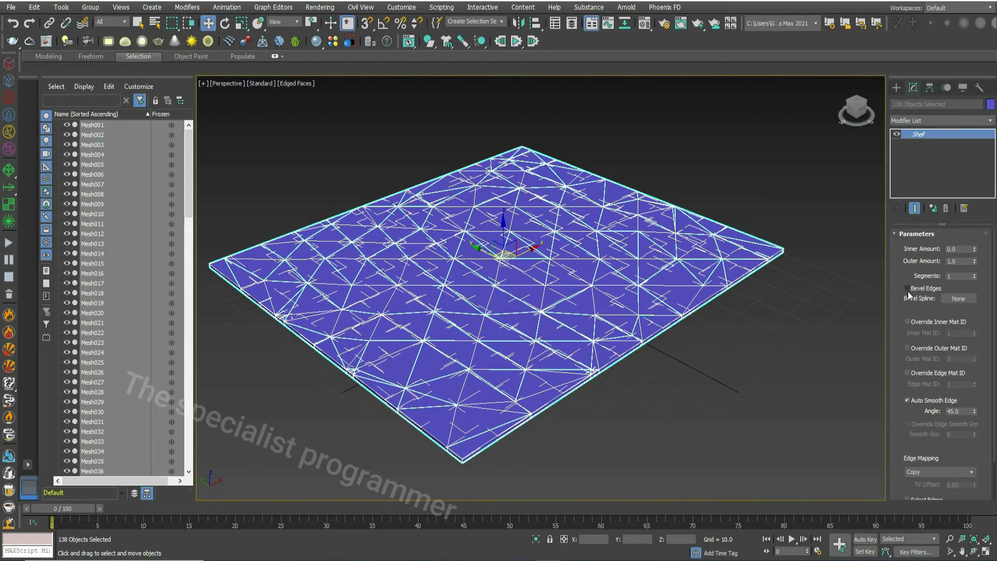
Set the Shell outer and inner amounts to 4.0.
double_click(962, 261)
double_click(961, 250)
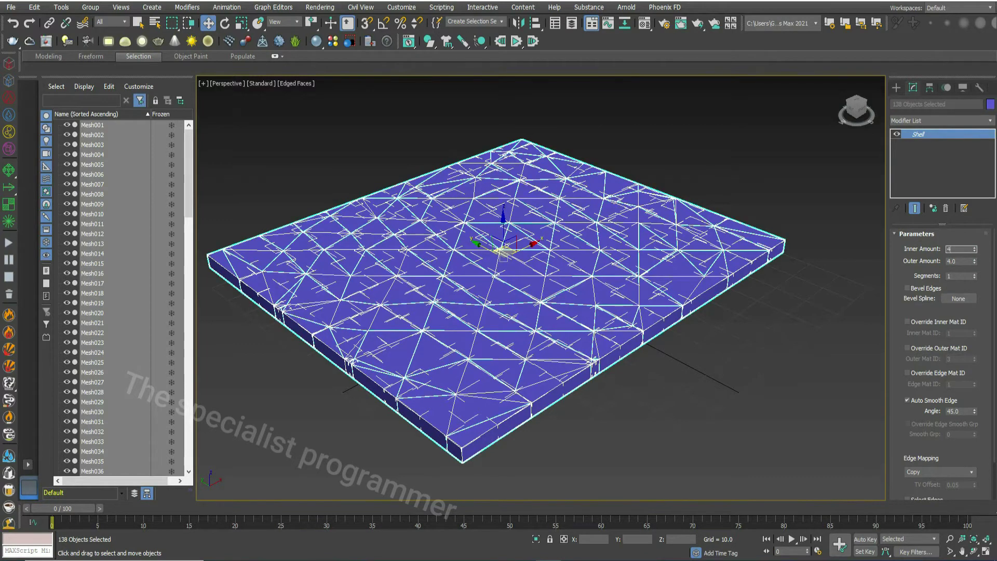
text(4)
key(Return)
Rotate the fractured plate about 94° on X to stand upright, shift it up-left, and show four views.
right_click(502, 265)
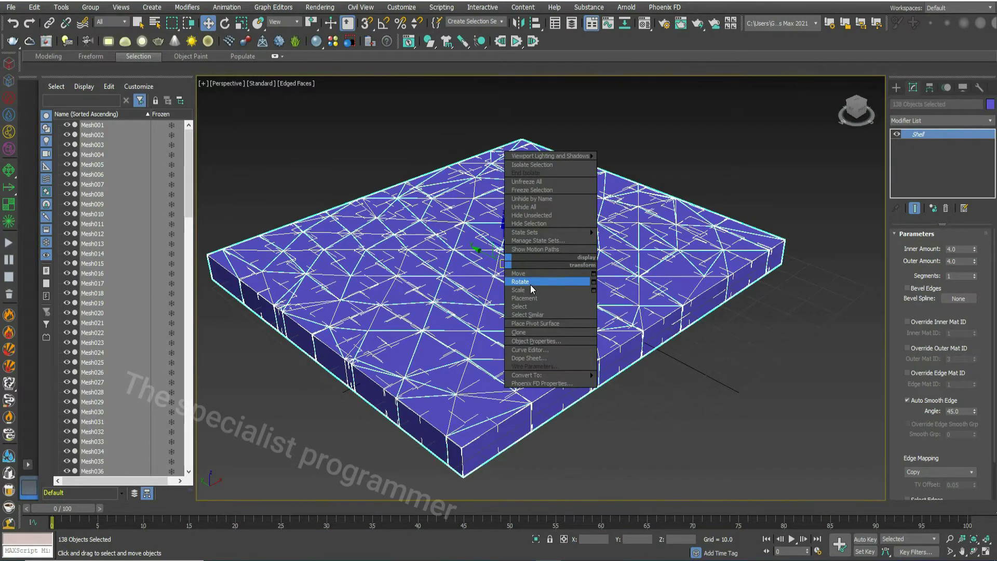
click(531, 284)
mouse_move(530, 285)
mouse_down()
mouse_move(540, 361)
mouse_move(537, 347)
mouse_up()
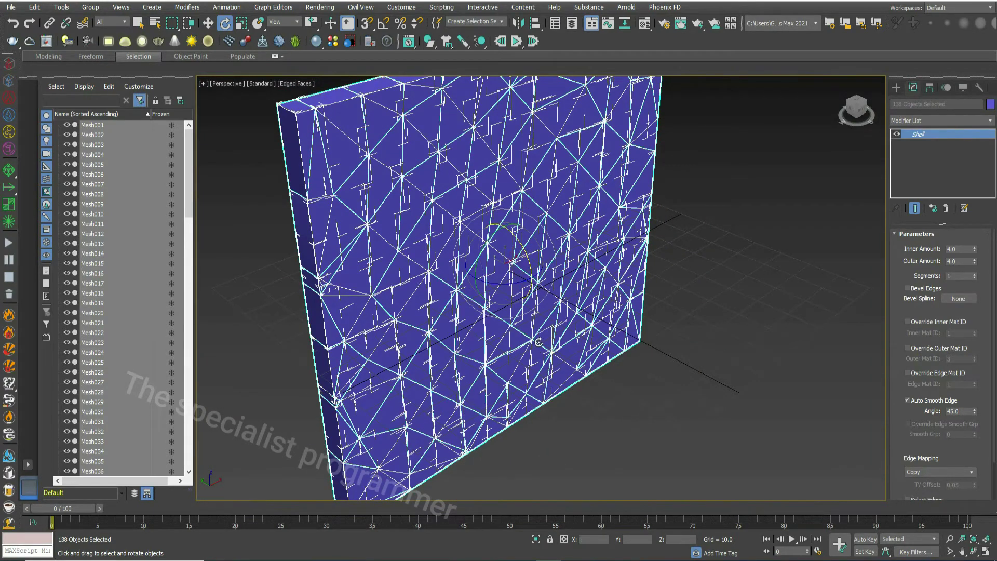
scroll(539, 343, down, 3)
key(w)
mouse_move(505, 263)
mouse_down()
mouse_move(390, 224)
mouse_move(398, 226)
mouse_up()
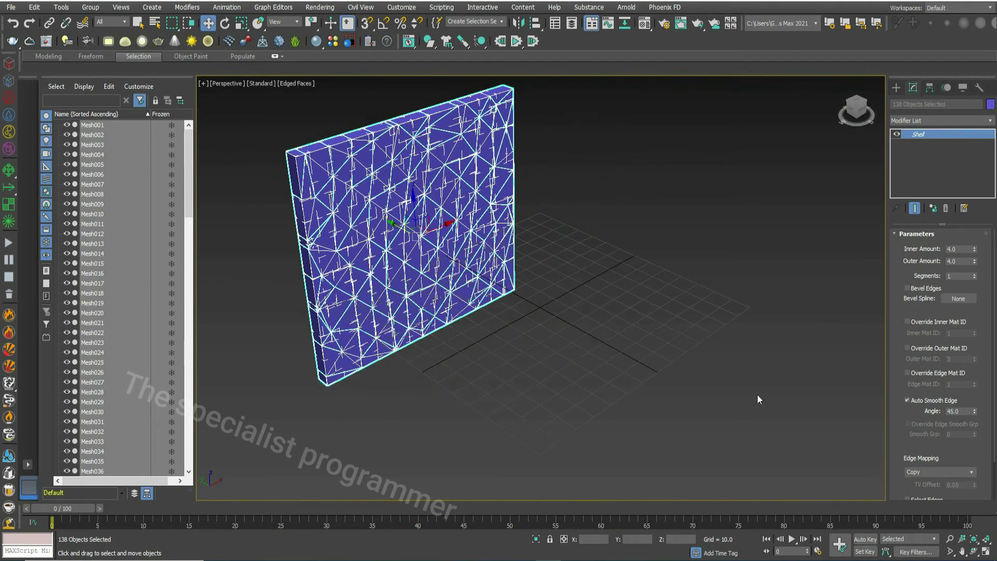
click(986, 552)
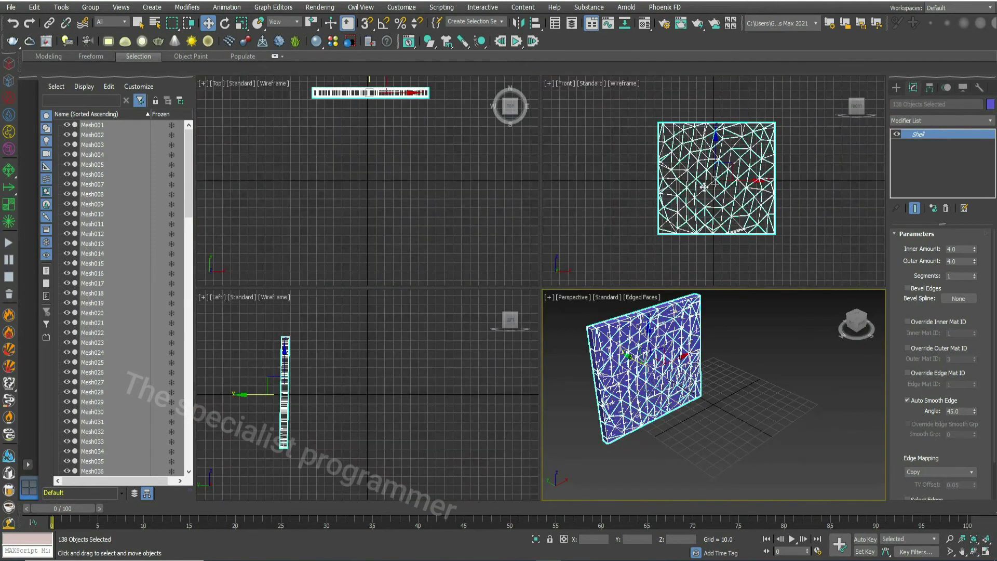
Raise the wall in the Front view, frame it in a maximized Perspective view, and show standard primitives.
drag(714, 182, 711, 127)
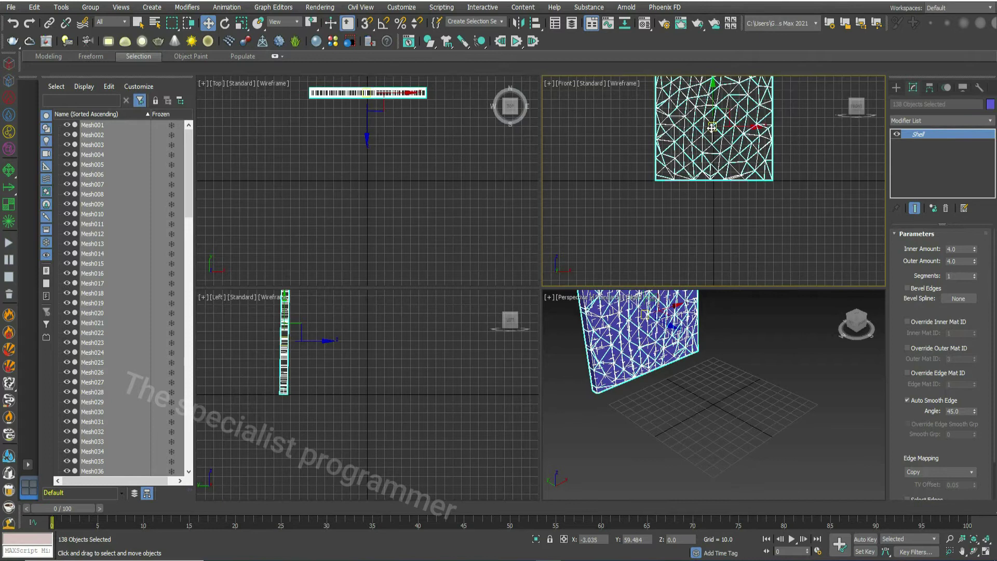
middle_click(772, 468)
click(975, 550)
key(z)
scroll(478, 245, up, 3)
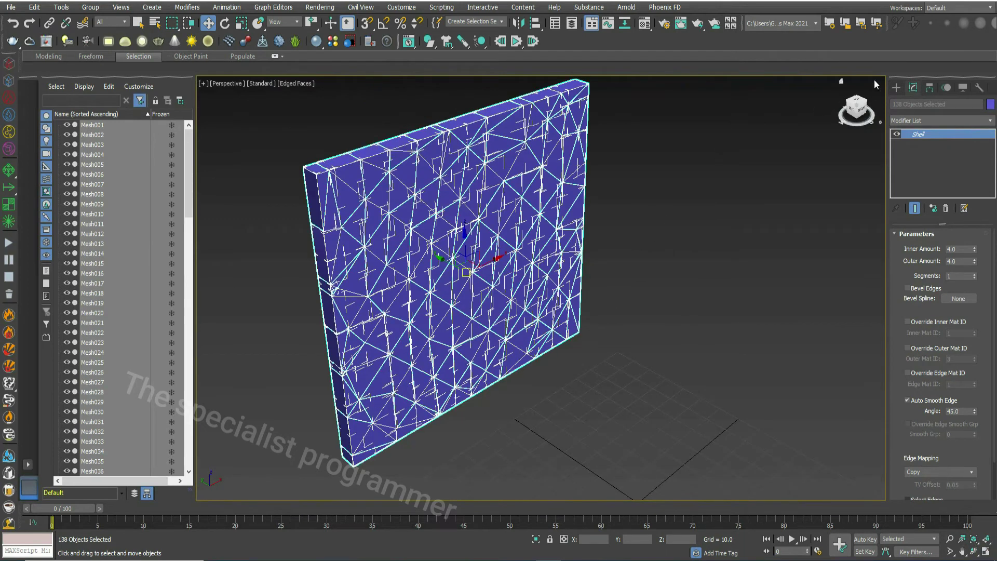
click(896, 87)
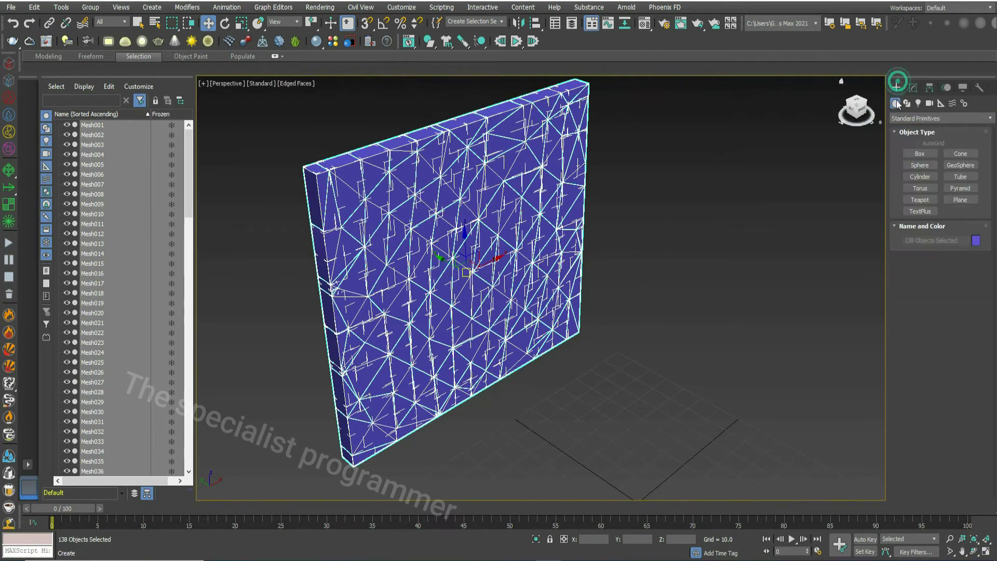
Create Sphere001 and centre it above the wall's top at X=0, set back from it.
click(919, 165)
drag(742, 271, 781, 250)
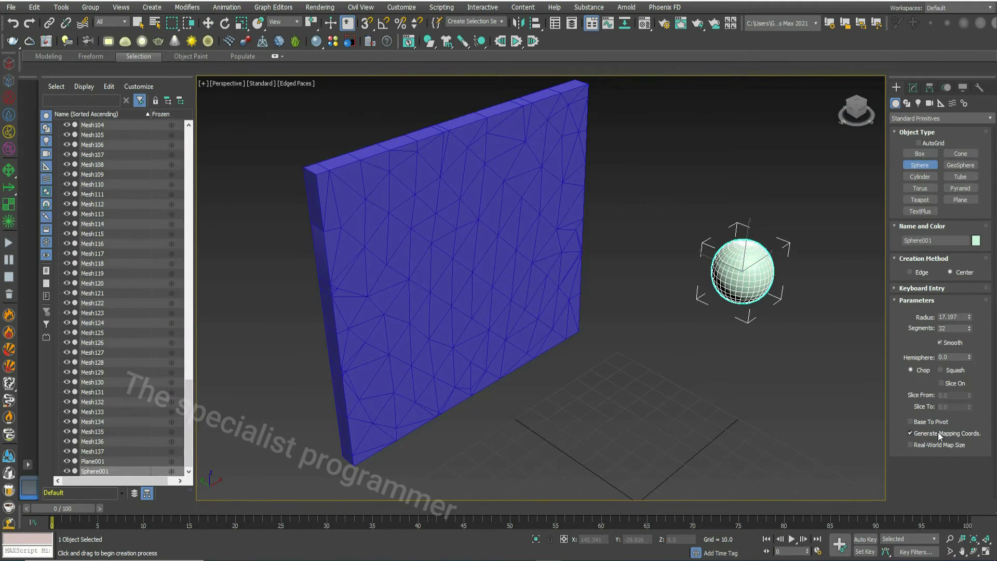
click(980, 553)
click(865, 187)
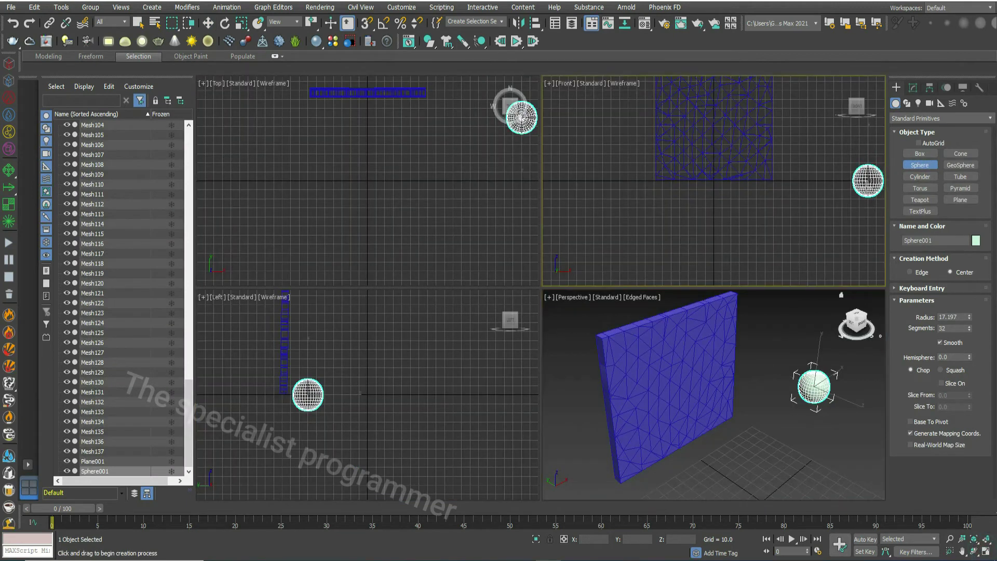
key(w)
mouse_move(866, 181)
mouse_down()
mouse_move(713, 179)
mouse_move(712, 58)
mouse_up()
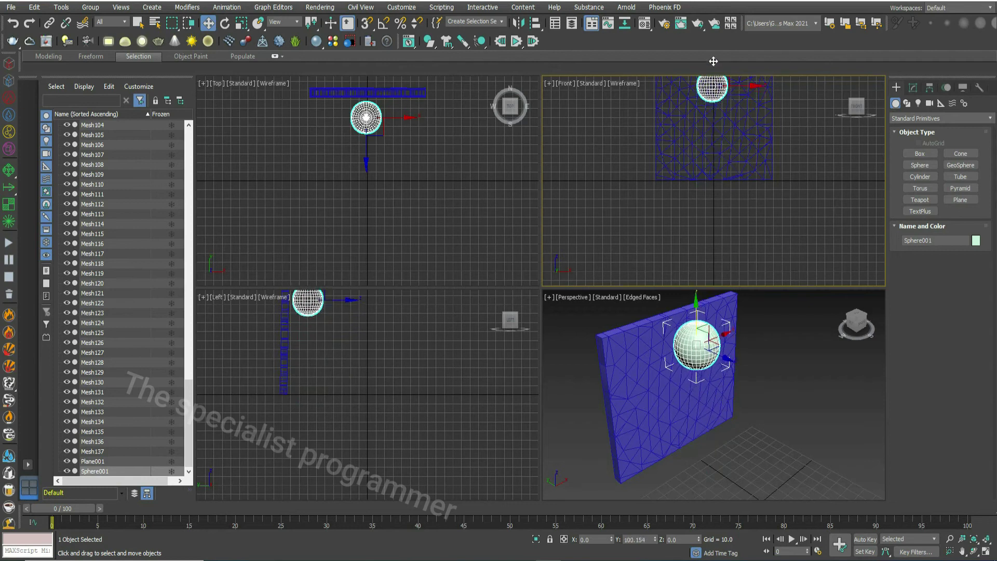
click(383, 128)
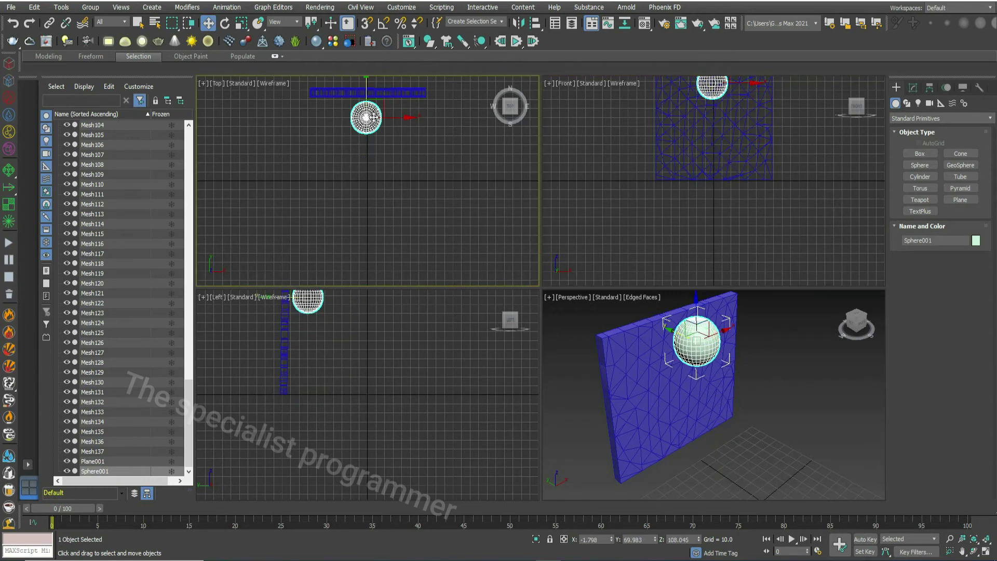
drag(367, 118, 368, 205)
Maximize the Left view, frame the wall and sphere, and shade it with Facets.
click(483, 322)
key(alt+w)
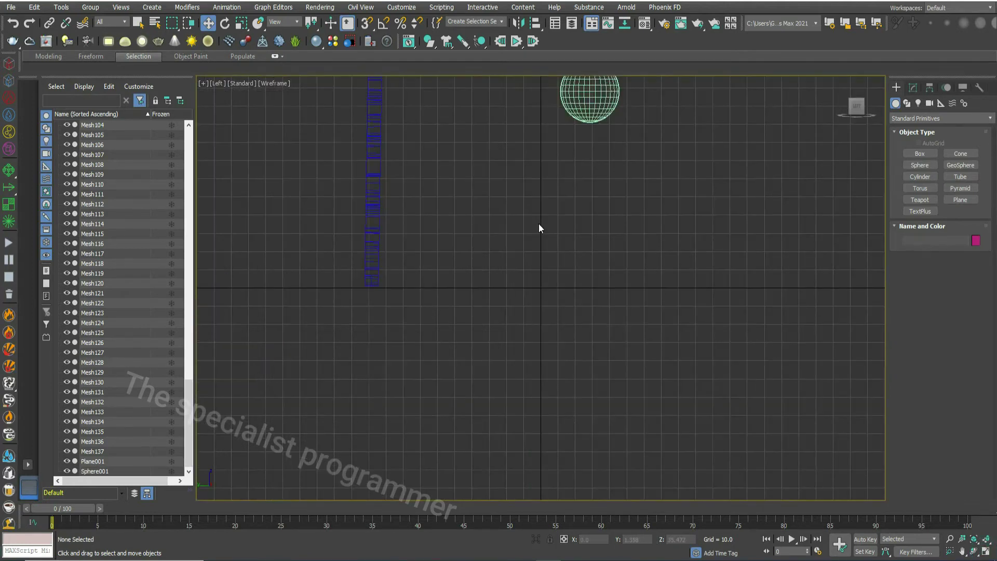
mouse_move(754, 243)
middle_down()
mouse_move(789, 296)
mouse_move(820, 296)
middle_up()
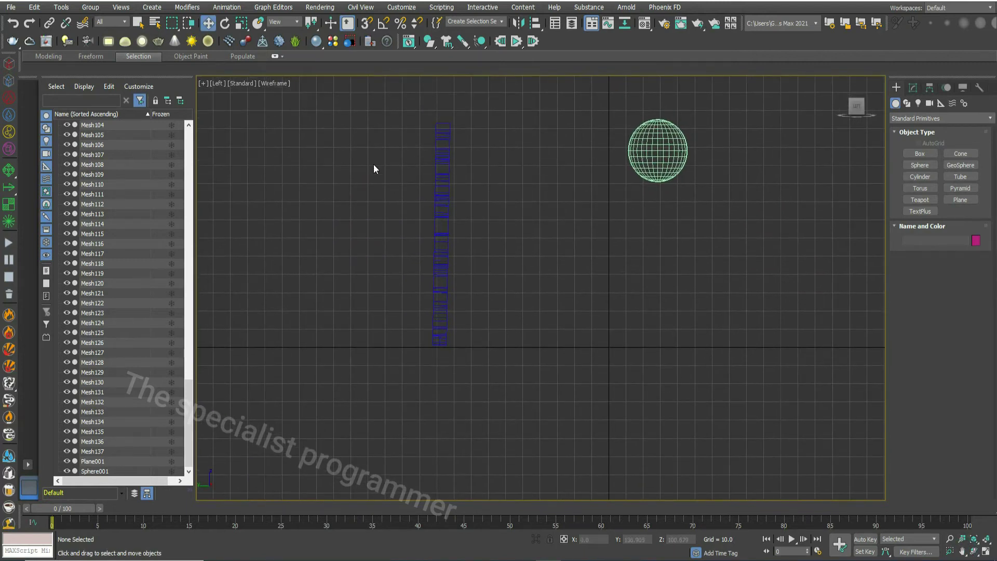
click(273, 83)
click(294, 105)
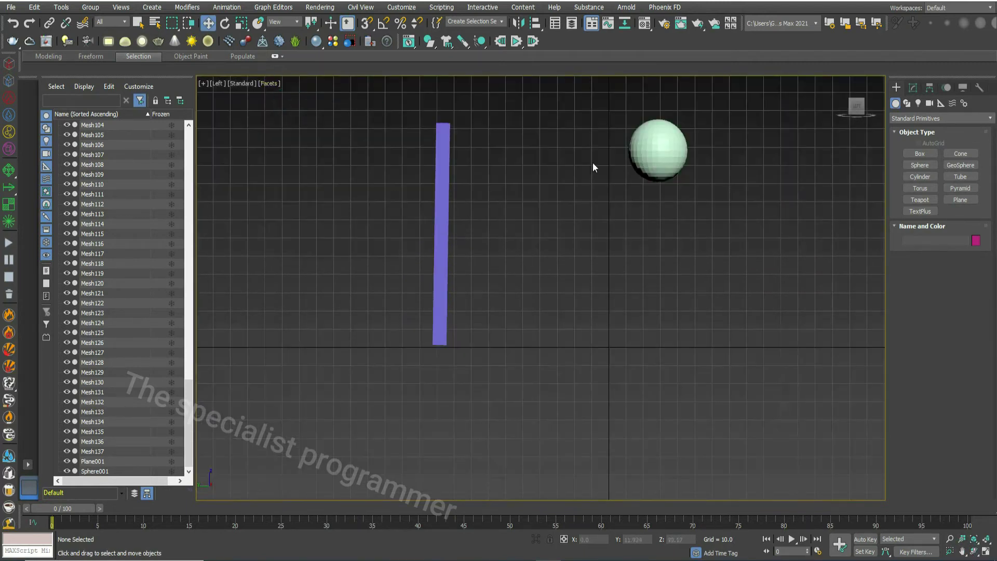
With Auto Key on, keyframe Sphere001 at frame 40 on the wall's far side.
click(676, 154)
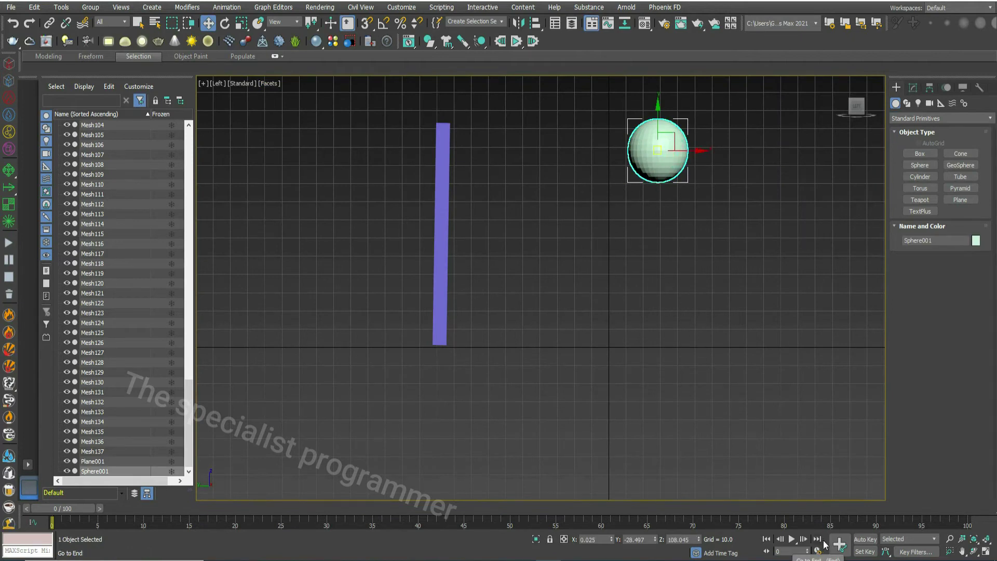
click(865, 540)
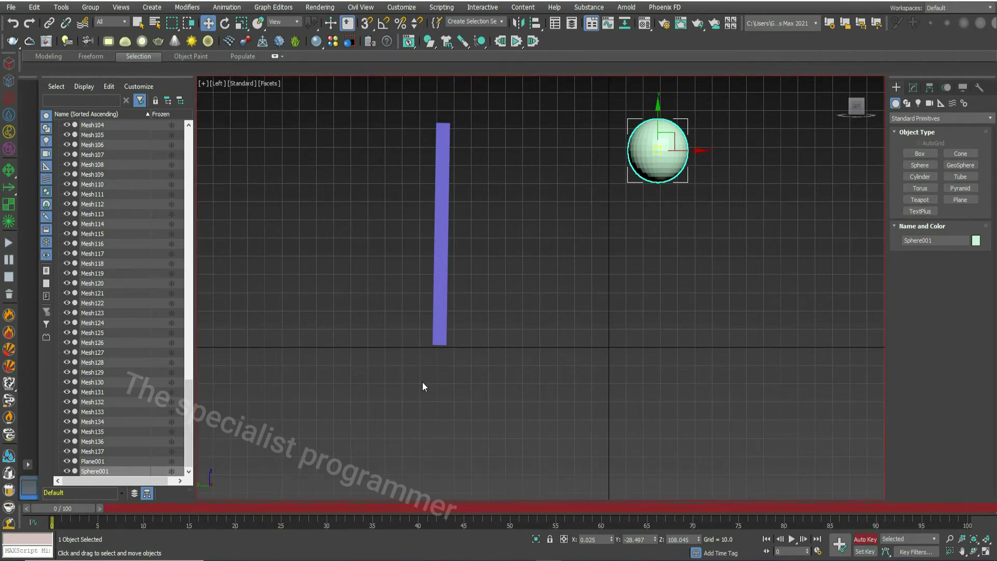
drag(54, 508, 415, 508)
key(w)
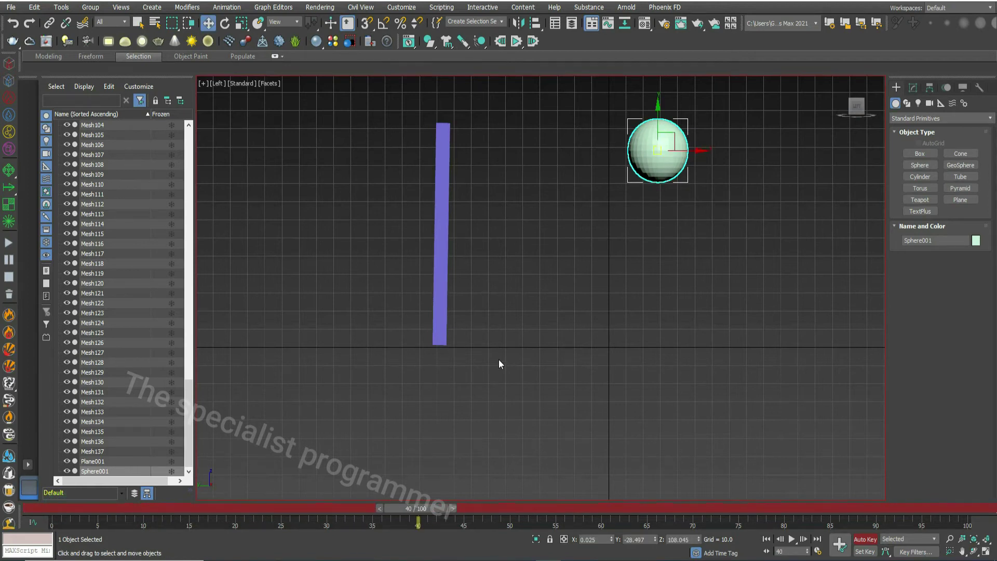
mouse_move(653, 150)
mouse_down()
mouse_move(413, 200)
mouse_move(265, 263)
mouse_move(229, 325)
mouse_move(234, 314)
mouse_up()
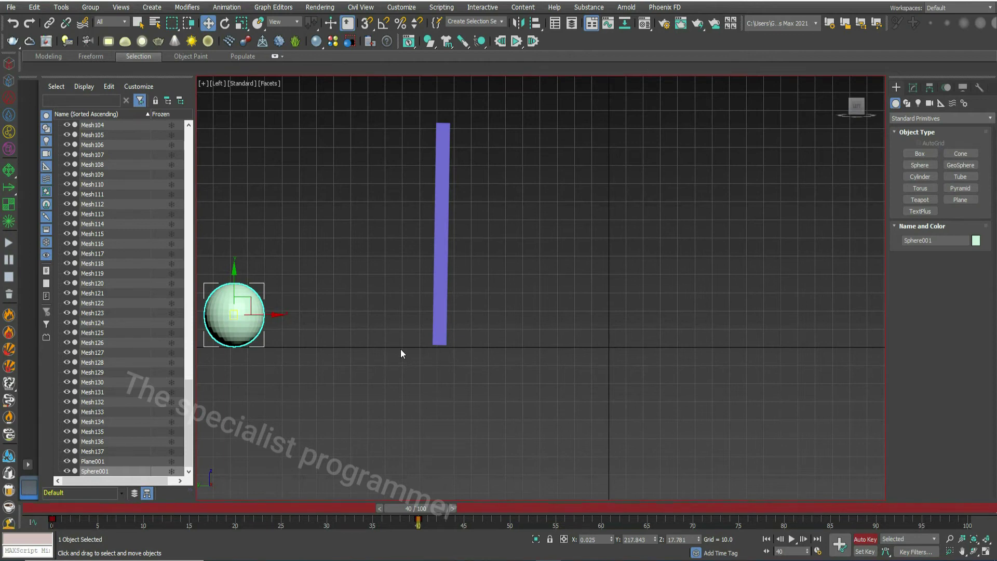
Turn Auto Key off, preview the sphere animation, and return to four views.
click(864, 540)
click(792, 540)
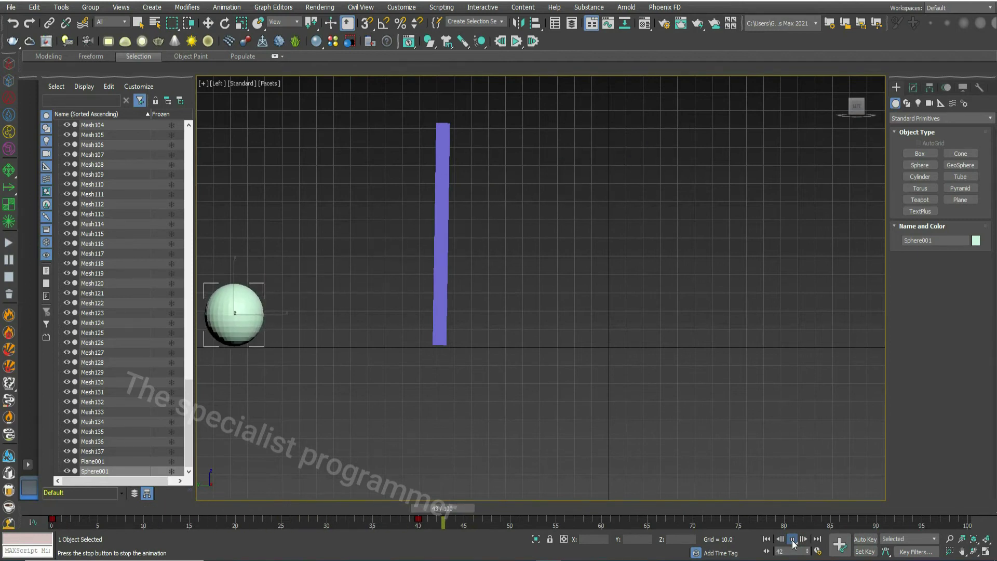
click(792, 540)
click(988, 553)
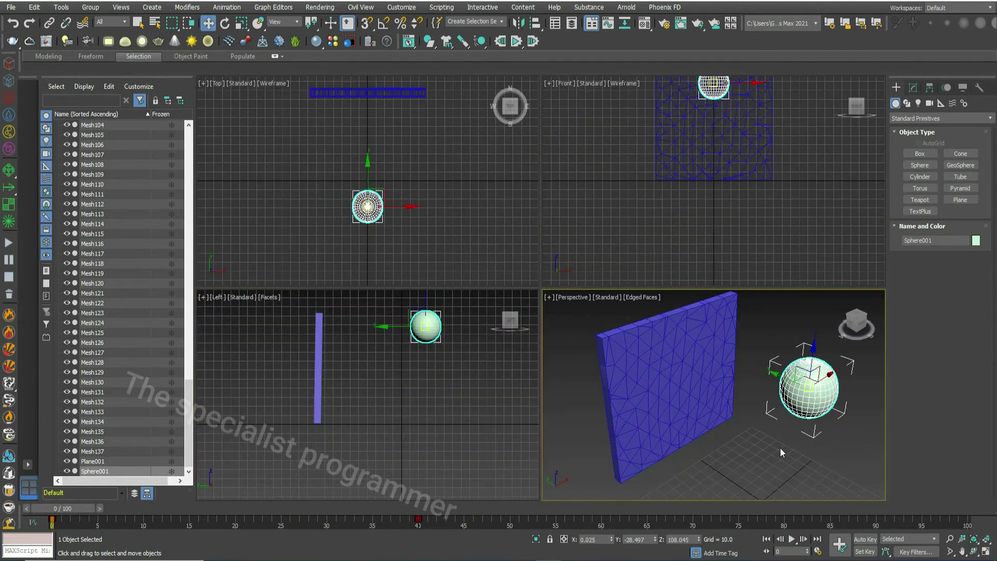
Show the MassFX toolbar and set Sphere001 as a Kinematic Rigid Body.
click(988, 552)
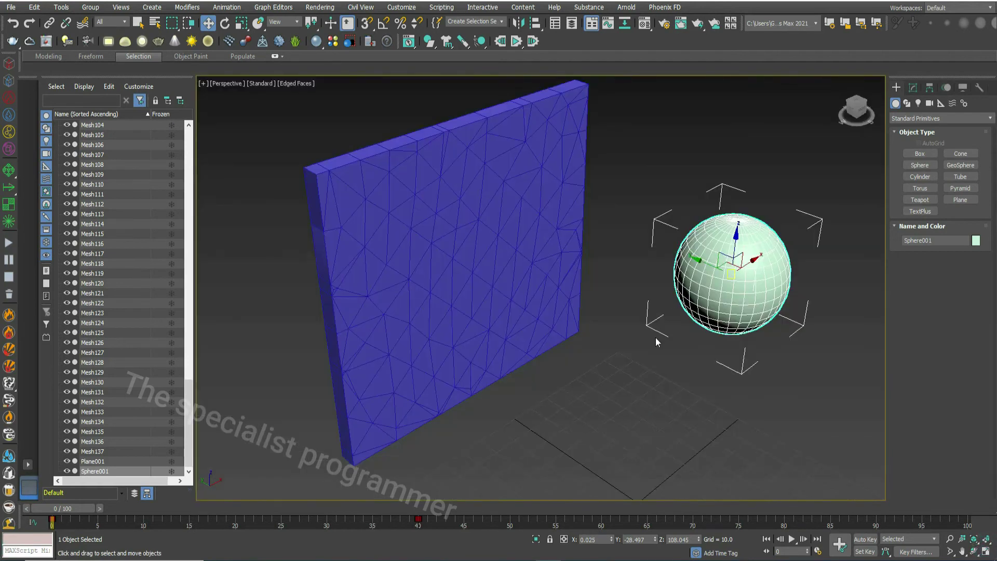
right_click(626, 43)
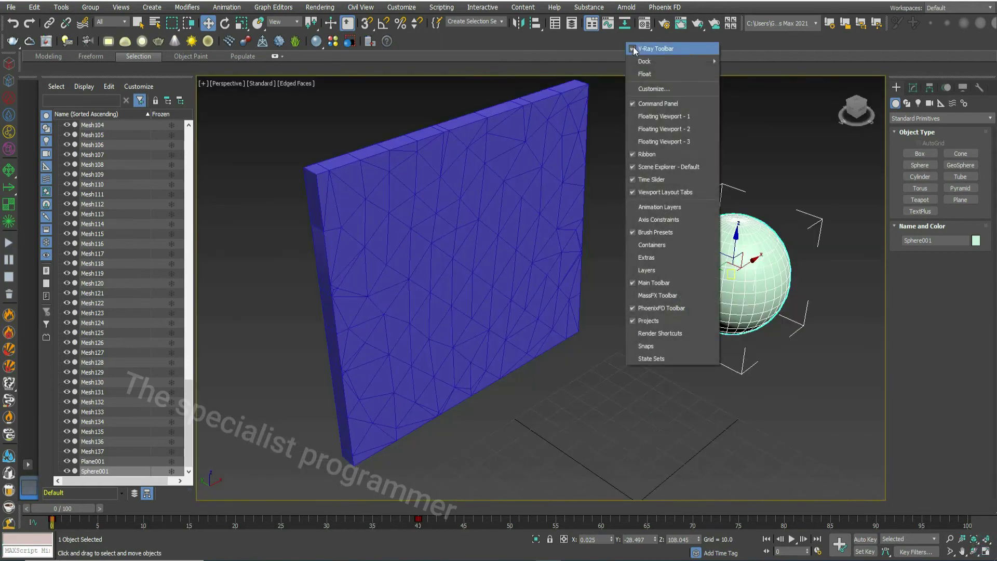
click(656, 295)
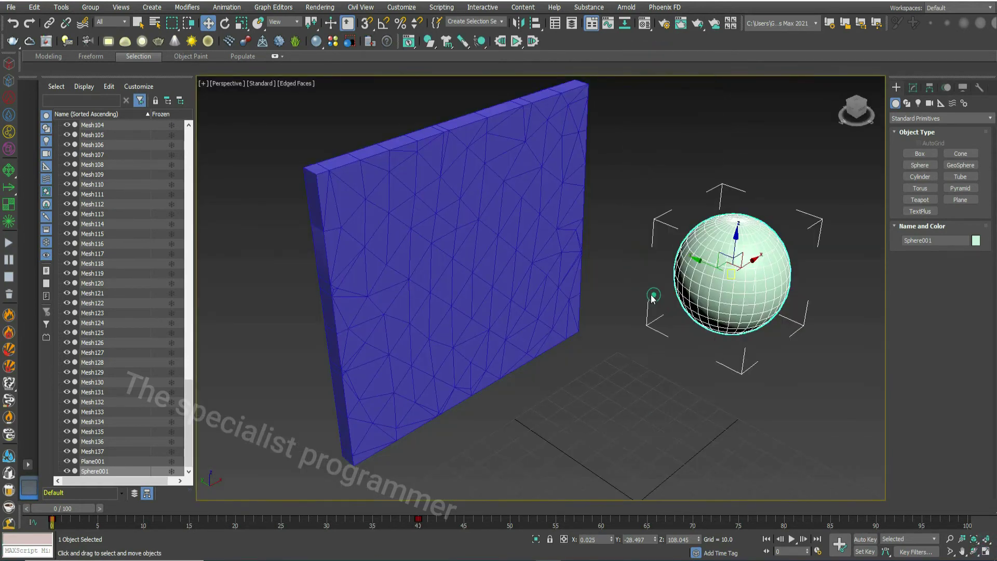
click(429, 43)
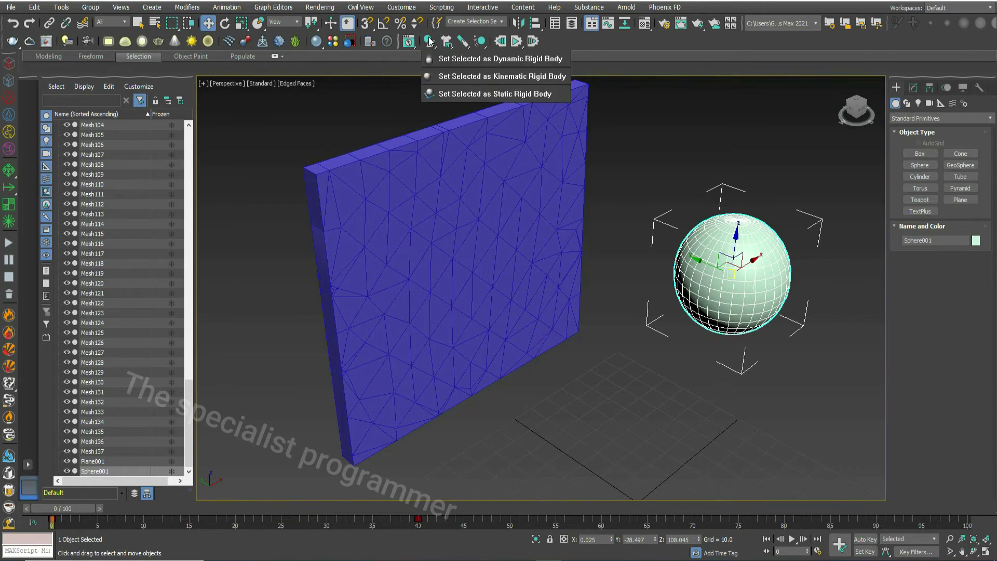
click(429, 42)
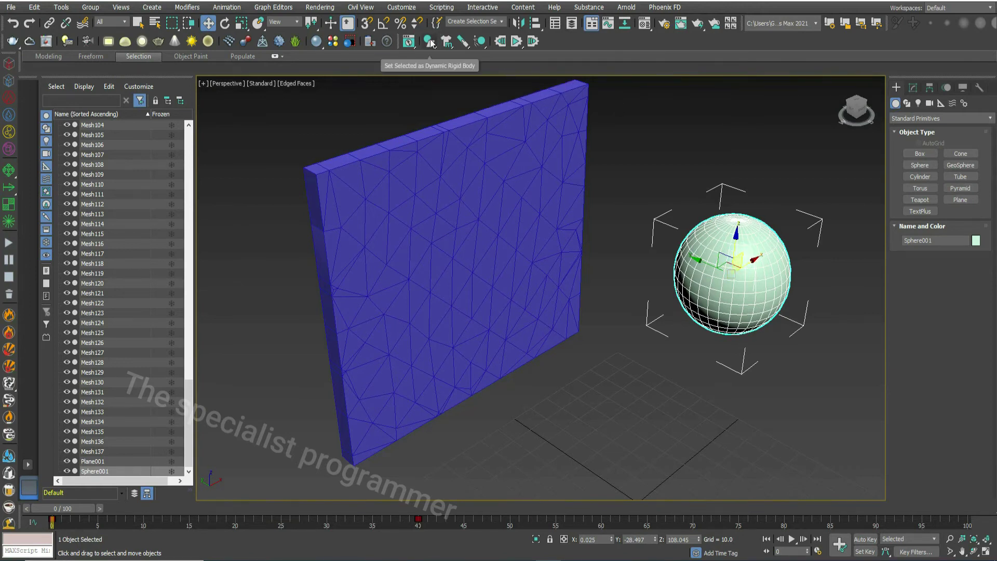
mouse_move(429, 43)
mouse_down()
mouse_move(515, 86)
mouse_move(538, 73)
mouse_up()
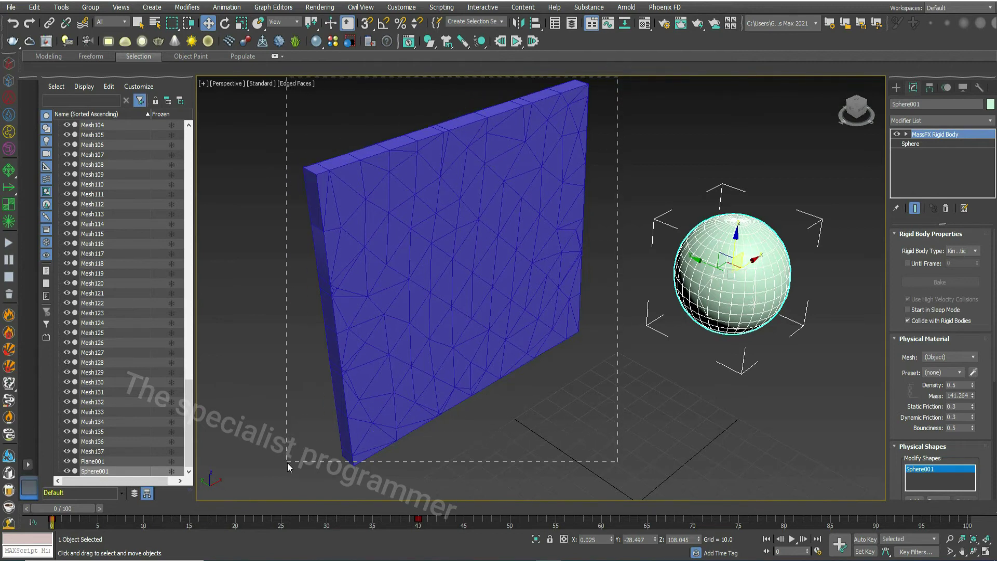
Make all 138 wall pieces dynamic rigid bodies and open the MassFX Multi-Object Editor.
drag(548, 120, 287, 474)
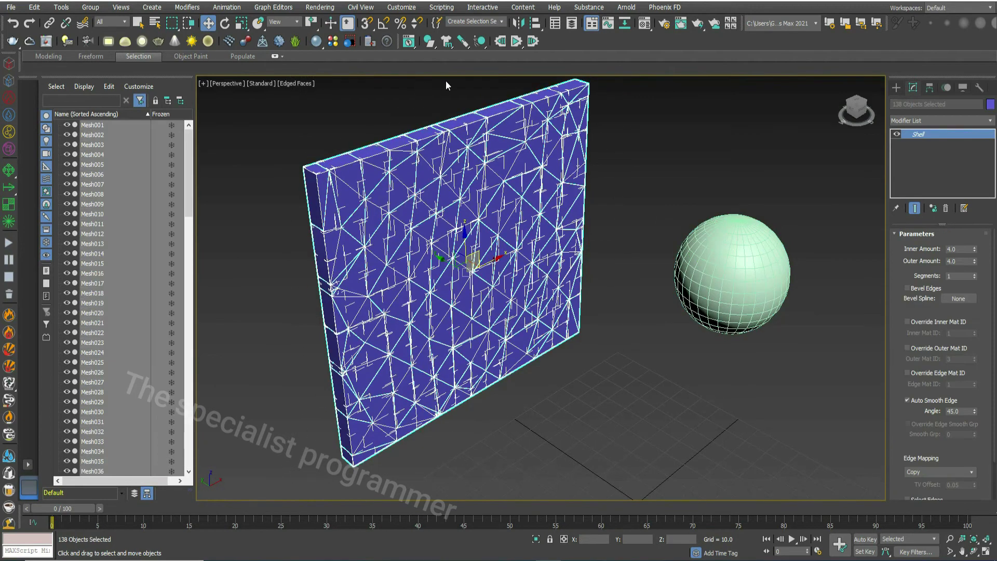
drag(431, 39, 526, 61)
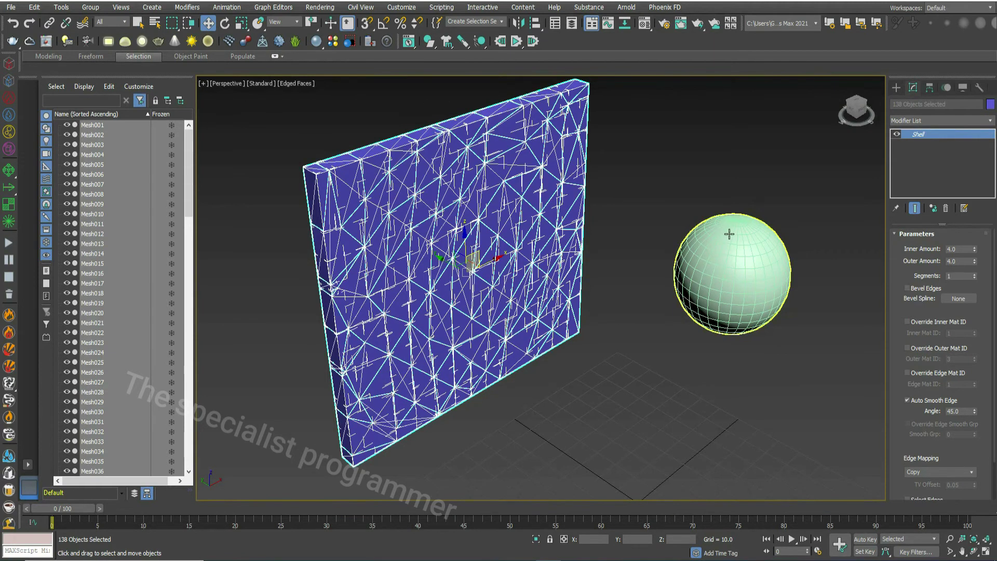
click(647, 130)
click(409, 41)
click(491, 161)
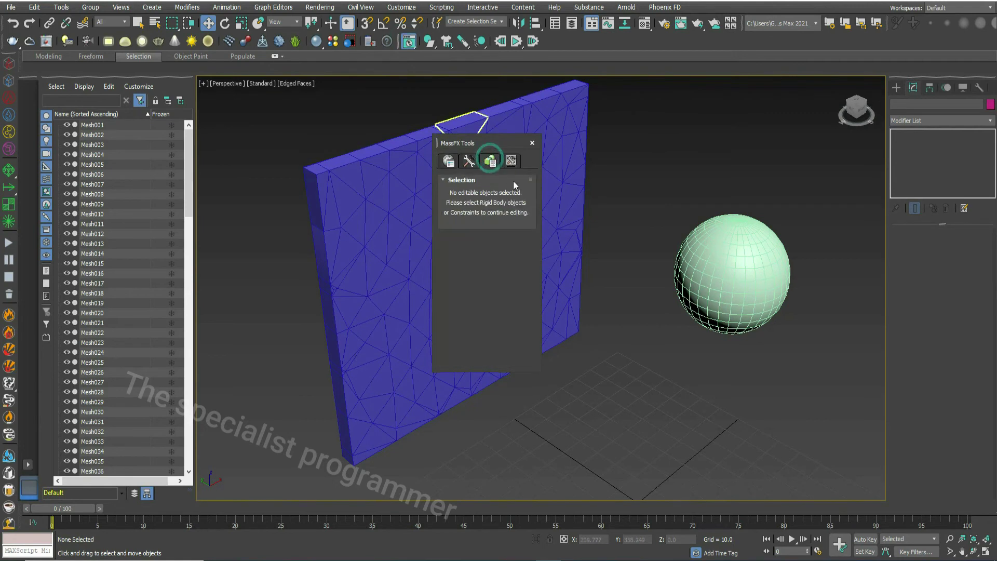
Keep Sphere001 kinematic Until Frame 40, then close MassFX Tools and deselect.
click(708, 249)
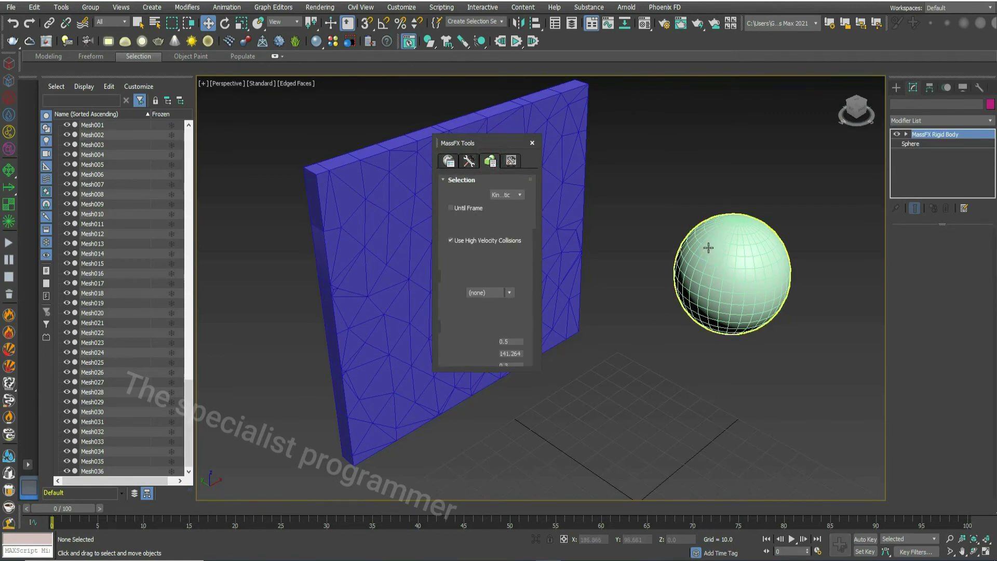
click(449, 208)
click(450, 207)
click(496, 208)
text(40)
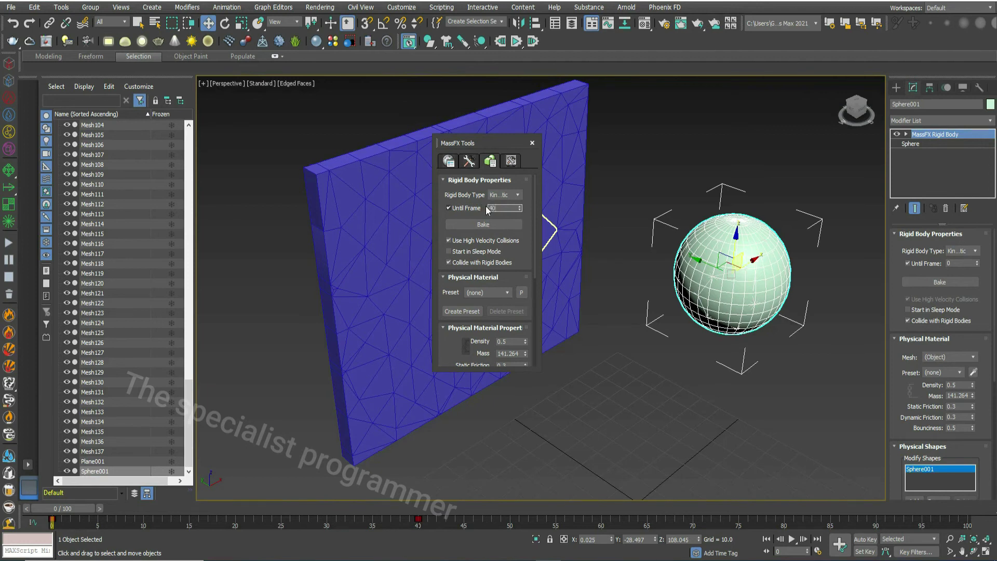
key(Return)
click(532, 143)
mouse_move(635, 80)
mouse_down()
mouse_move(336, 437)
mouse_move(621, 218)
mouse_up()
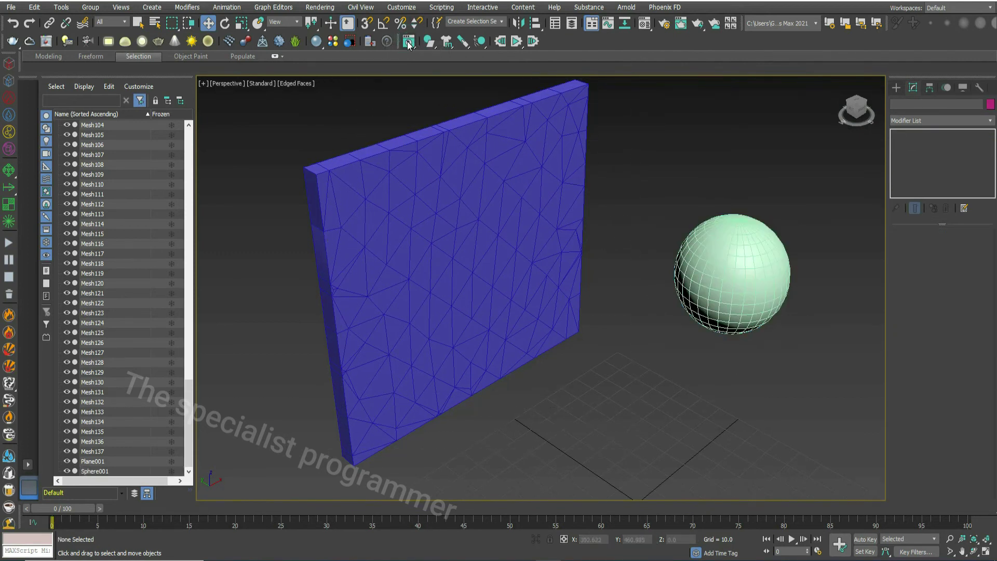
Enable Start in Sleep Mode for all 138 wall pieces, then close MassFX Tools and deselect.
click(409, 44)
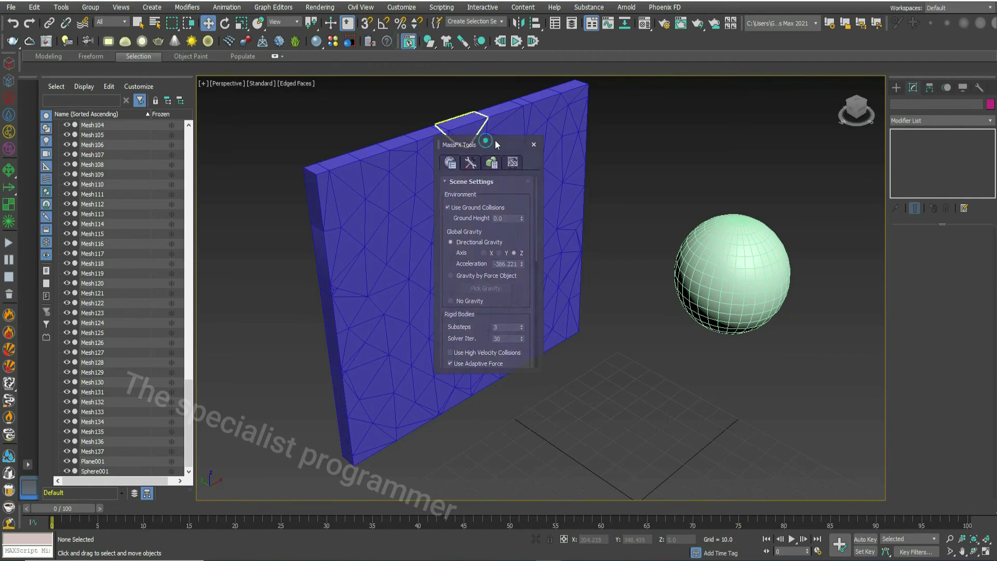
drag(490, 139, 715, 89)
click(721, 112)
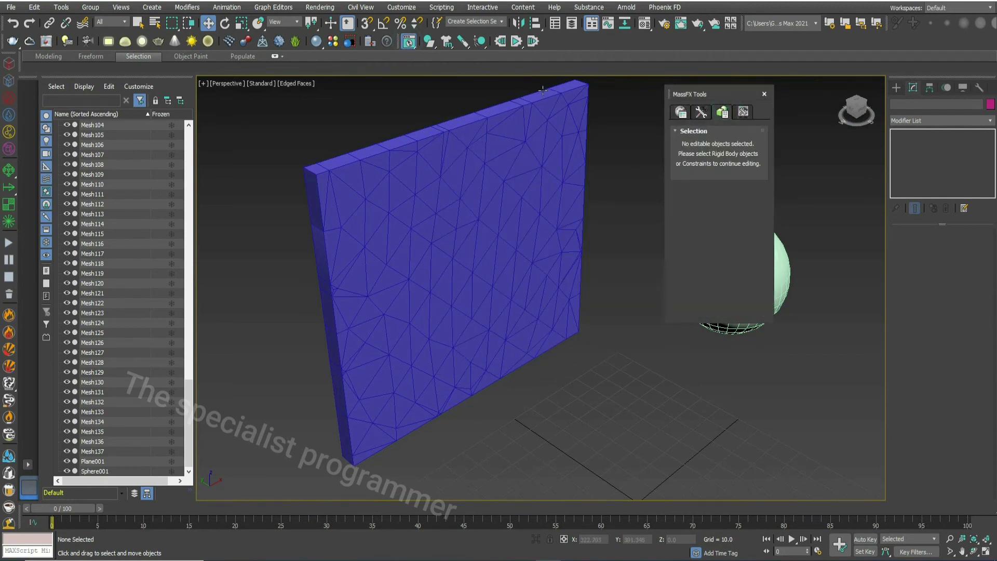
drag(607, 79, 321, 409)
drag(304, 469, 303, 469)
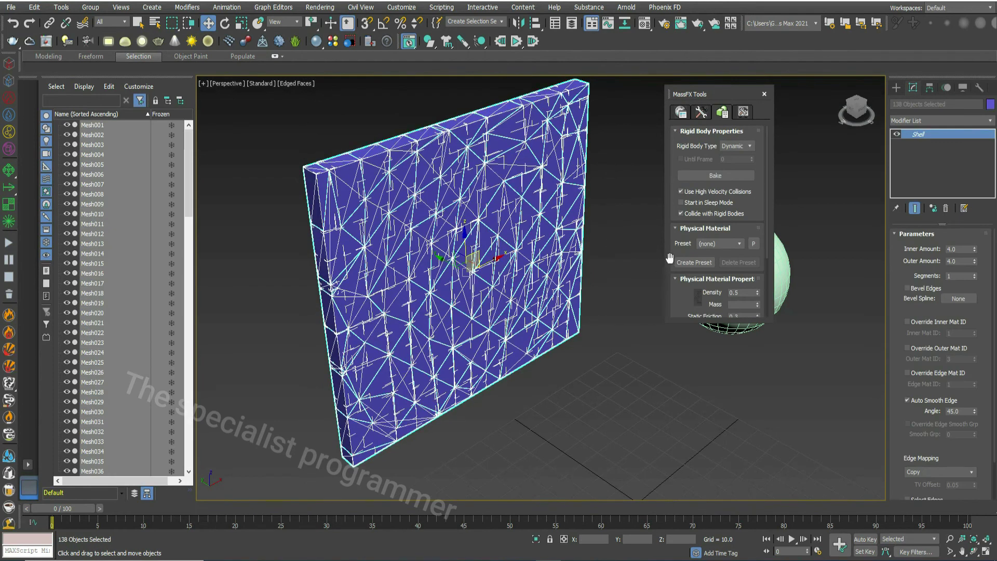
click(681, 201)
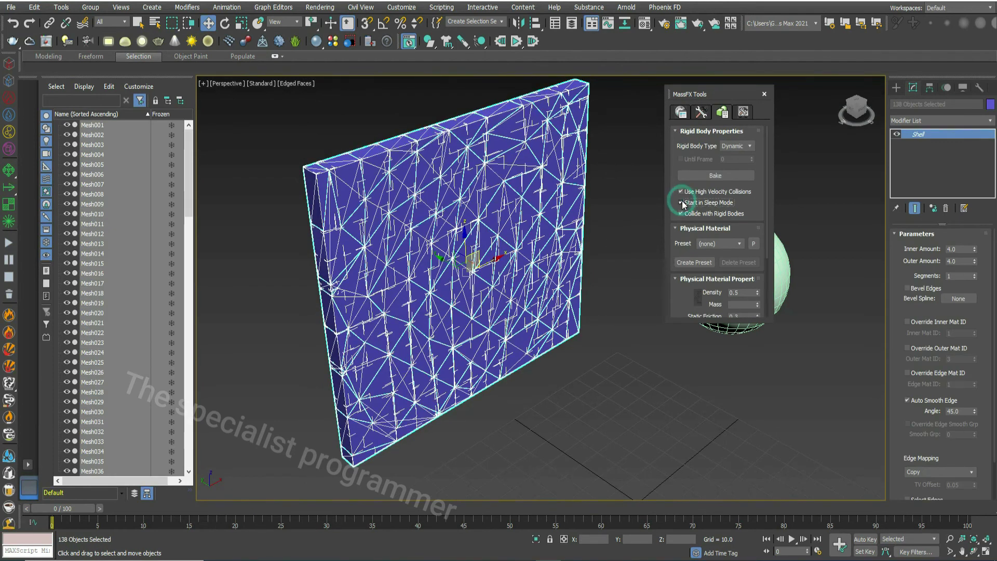
click(765, 91)
click(718, 145)
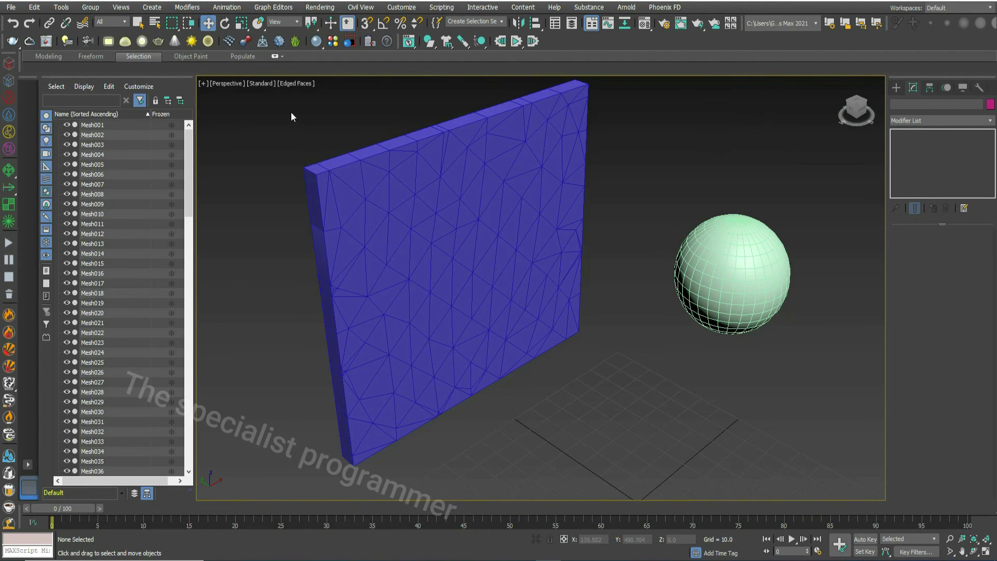
Switch viewport shading from Edged Faces to Facets and run the MassFX simulation preview.
click(293, 85)
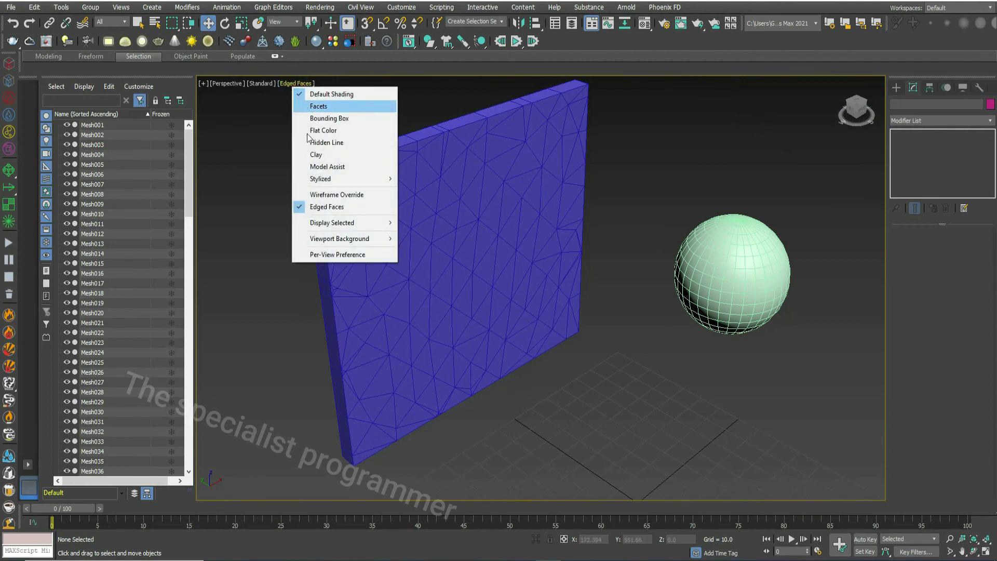
click(295, 207)
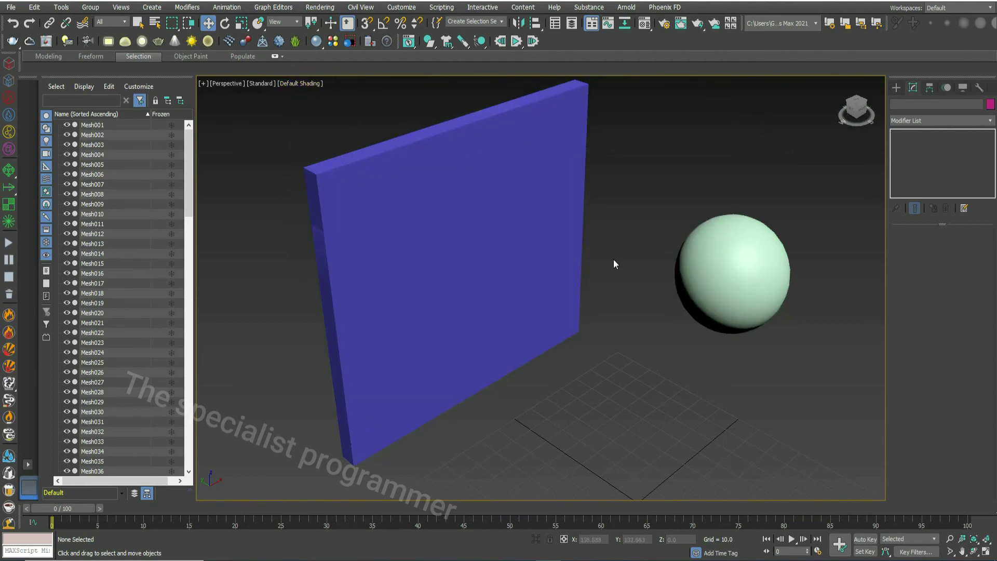
click(516, 42)
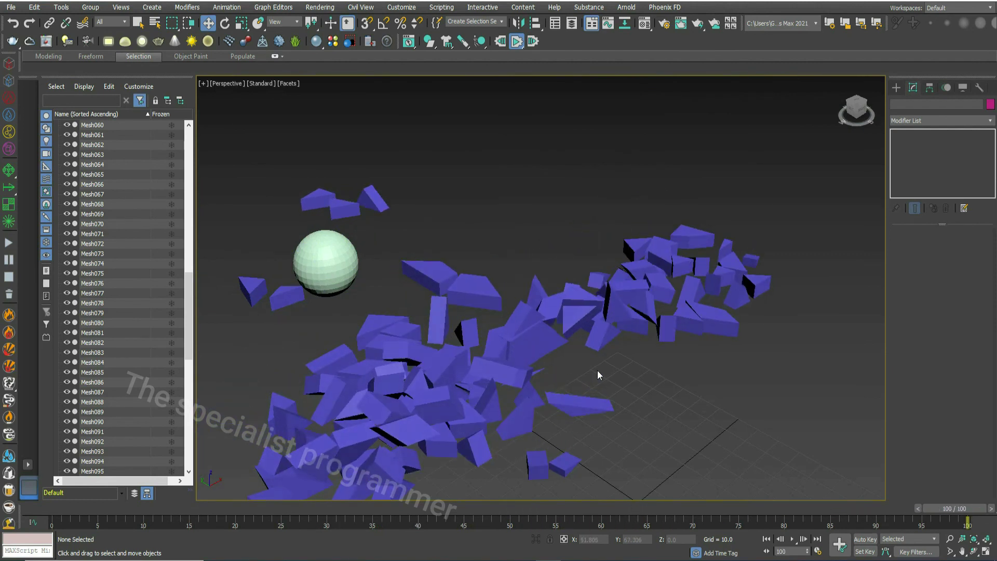
Reset the simulation and run Bake All from the MassFX Simulation Tools tab.
click(409, 41)
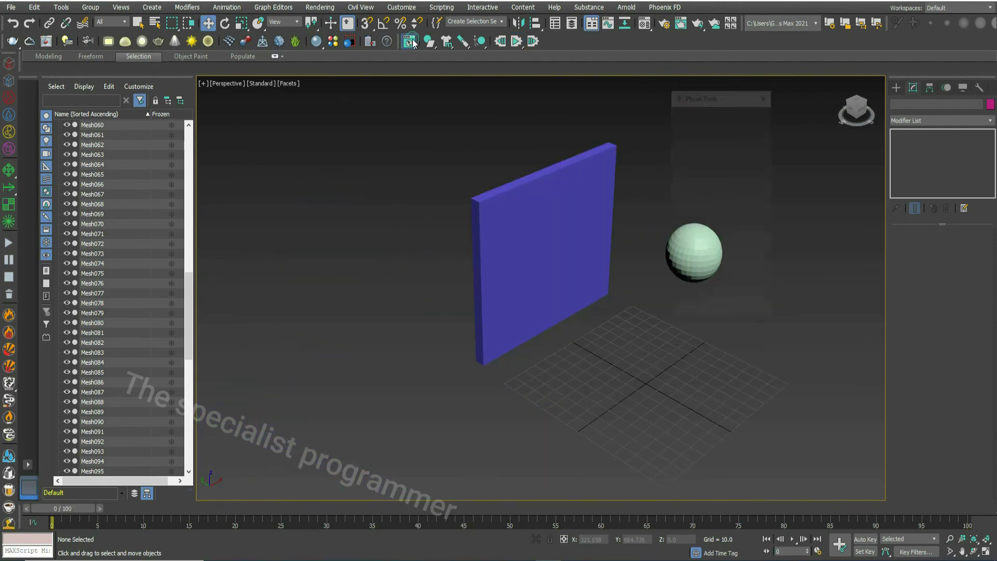
click(683, 118)
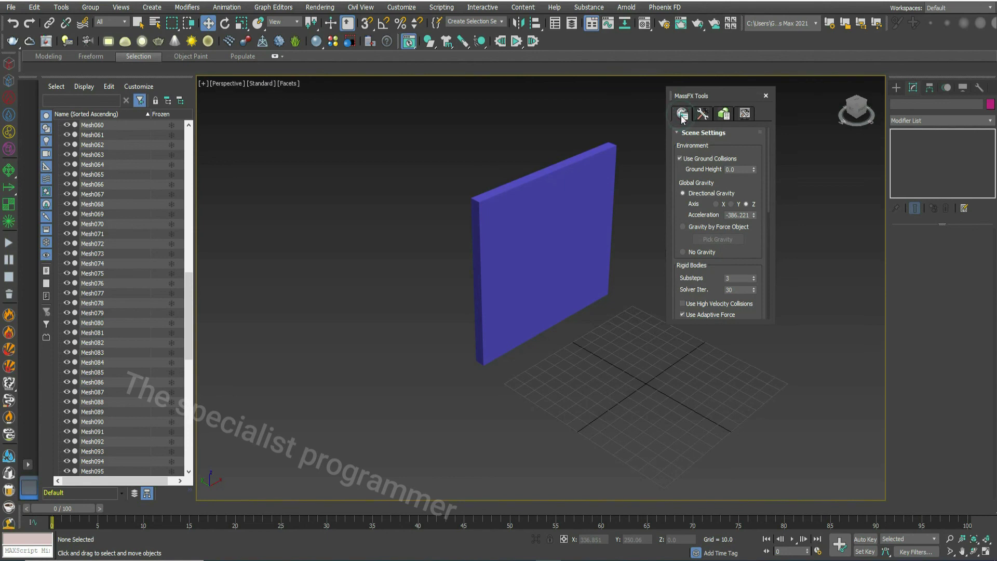
click(703, 116)
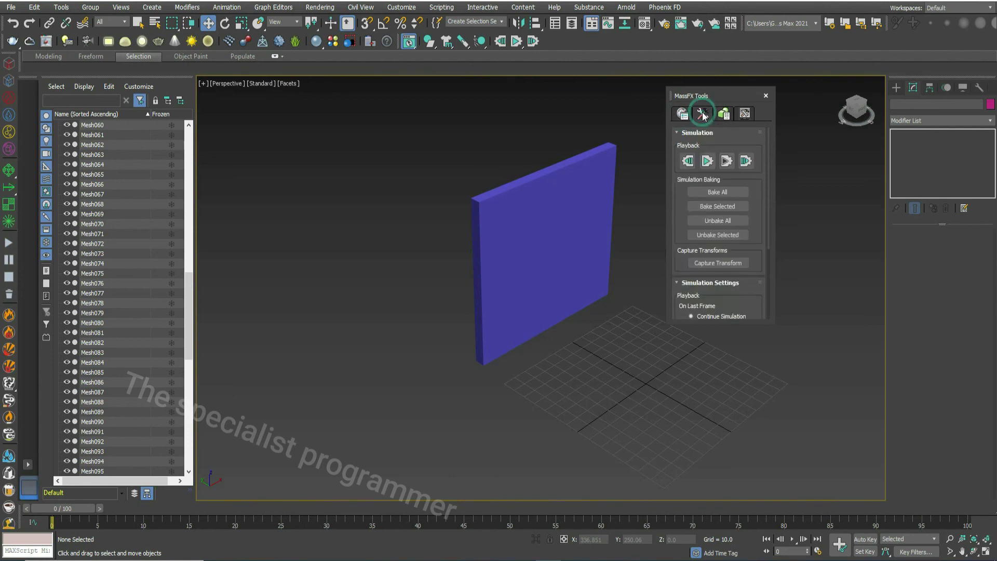
click(706, 195)
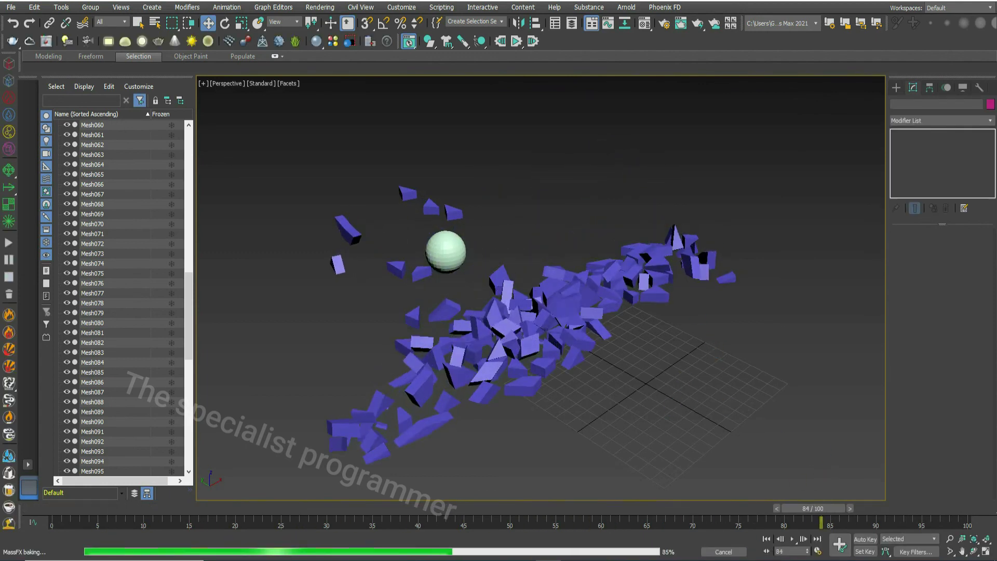
Play the baked shatter, rewind, switch the viewport to Default Shading, and play it again.
click(765, 95)
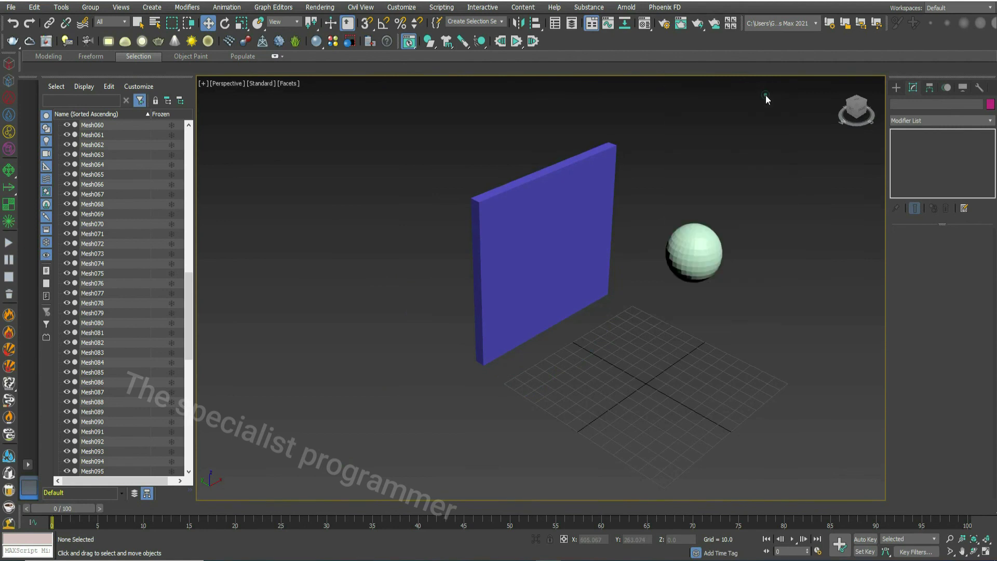
click(792, 539)
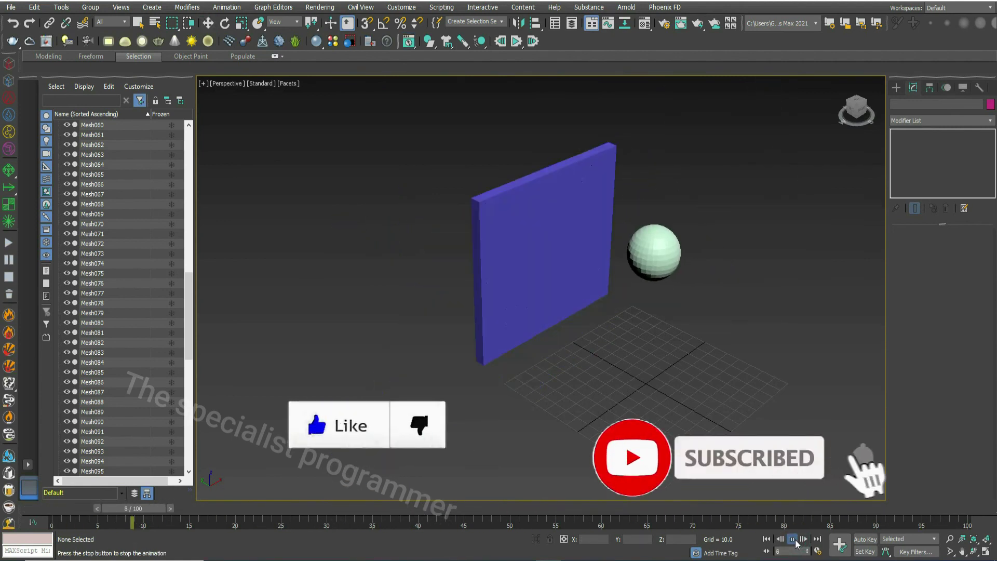
click(766, 539)
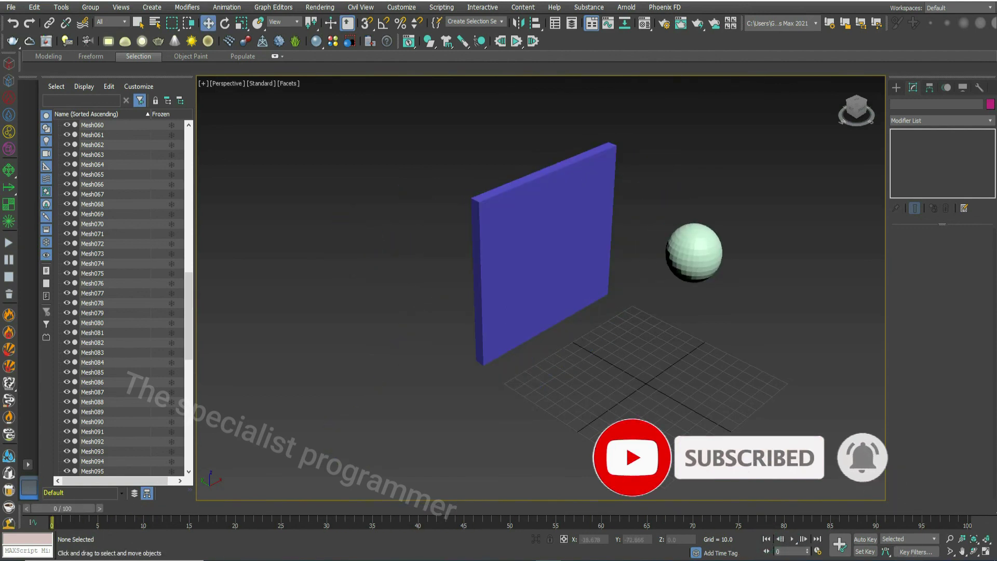
click(290, 83)
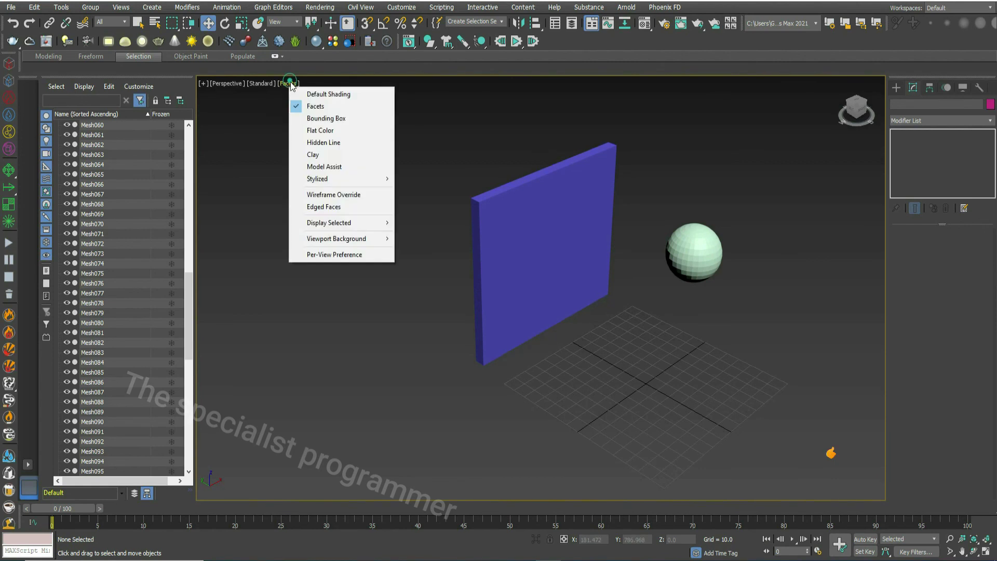
click(314, 94)
click(791, 539)
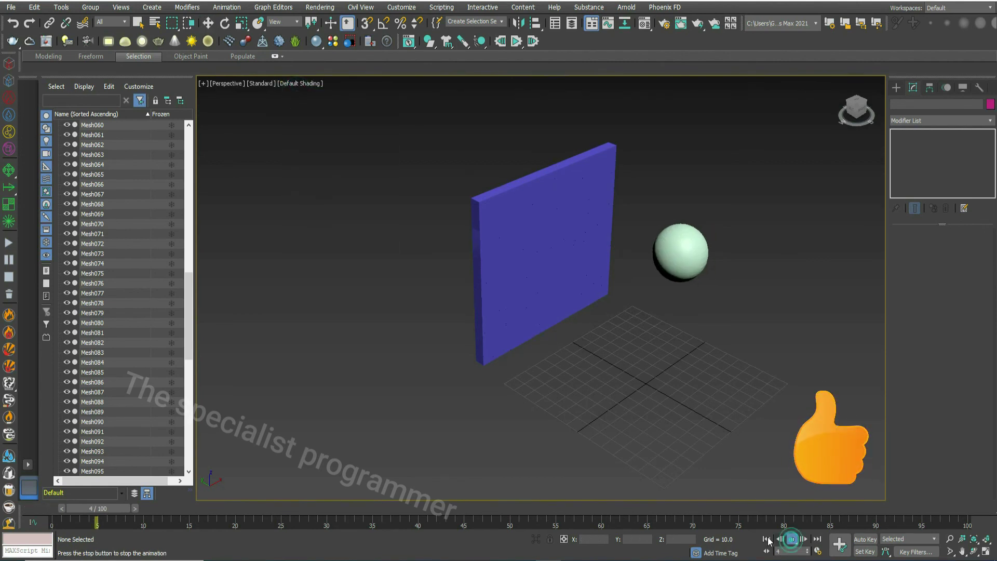